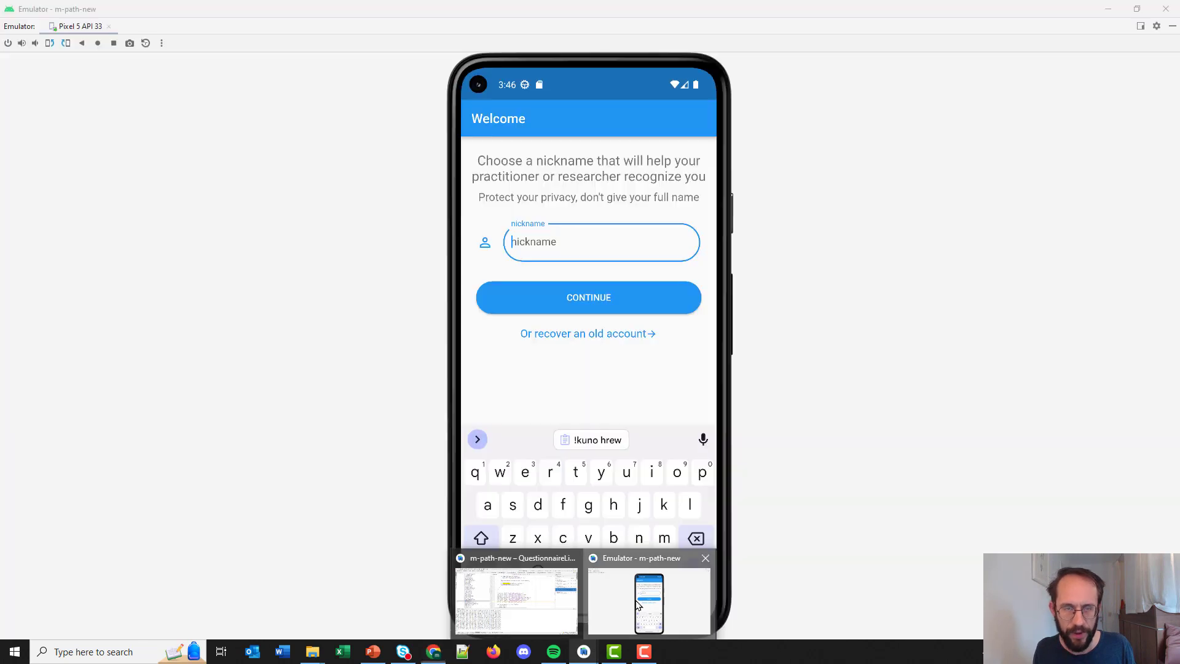
Enter the nickname 'wallflower' on the m-Path Welcome screen and continue to the consent screen.
left_click(637, 602)
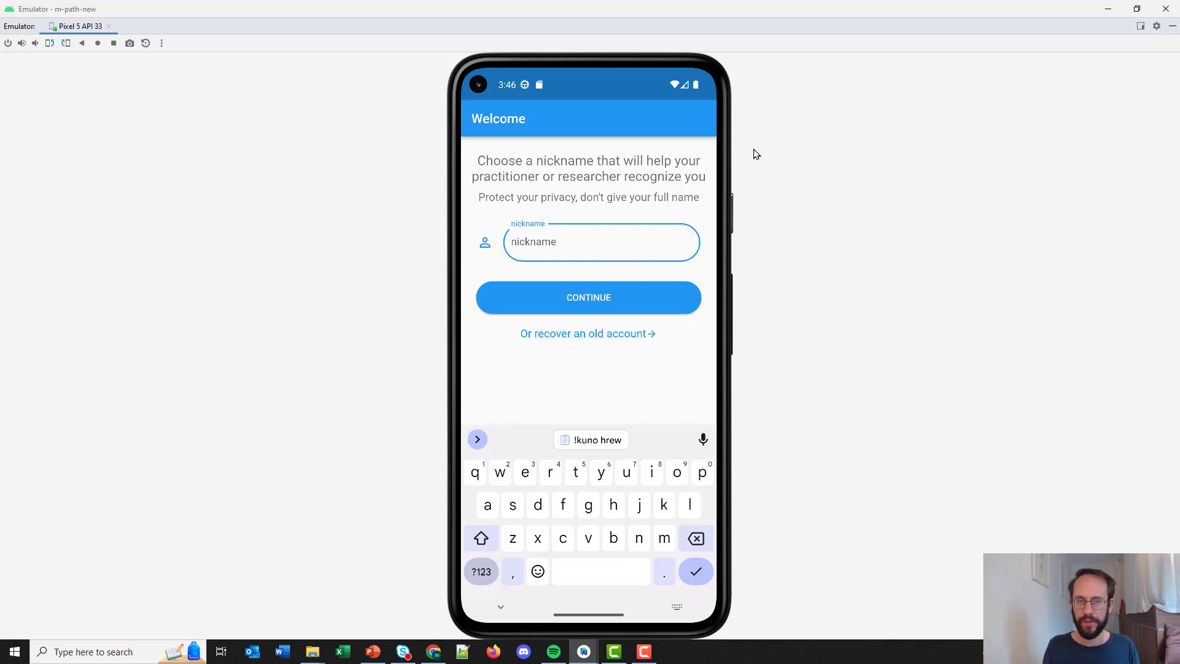
type("wallflower")
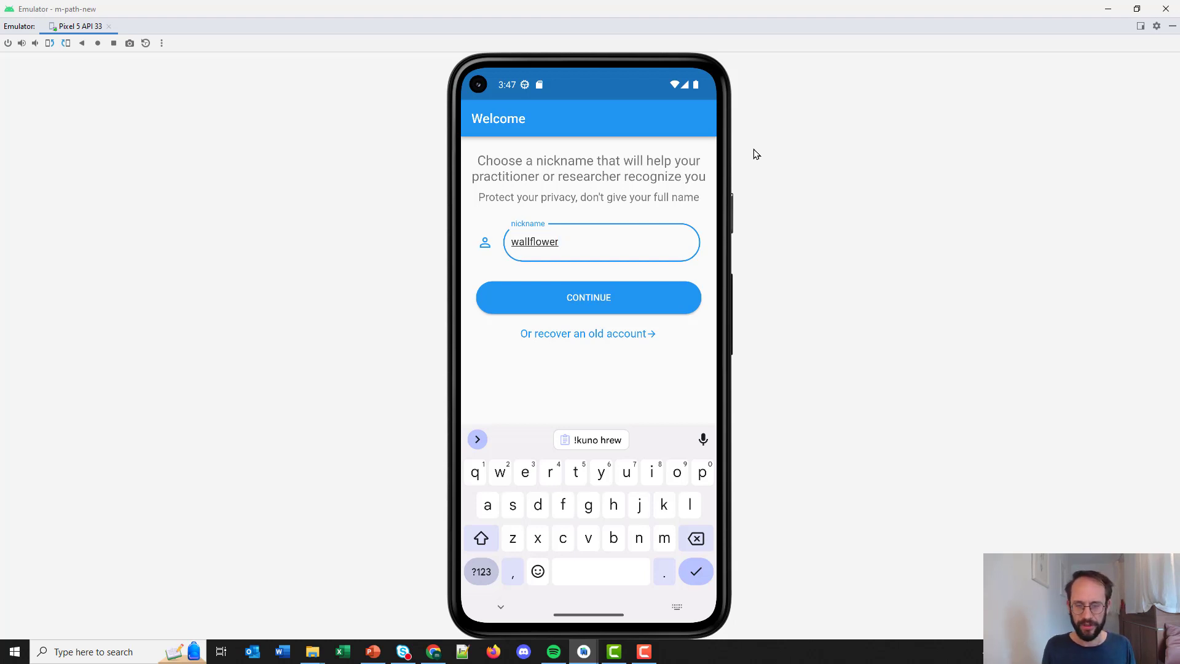
left_click(603, 299)
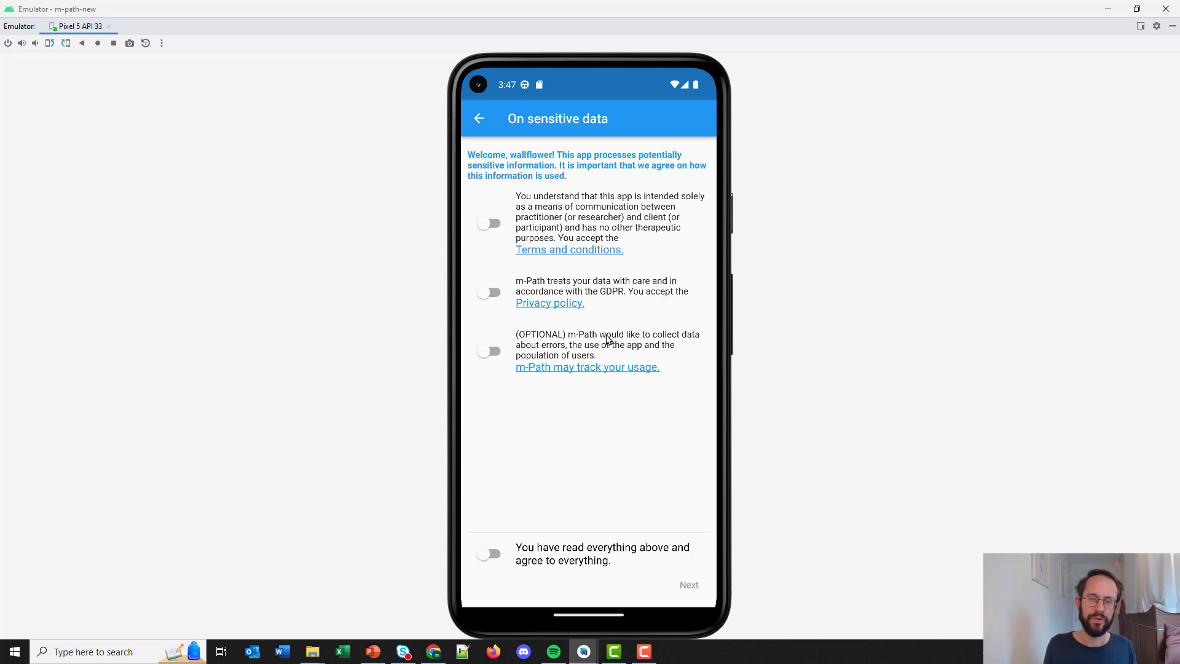
Accept all sensitive-data consent terms with the agree-to-everything toggle and proceed.
left_click(495, 554)
left_click(694, 587)
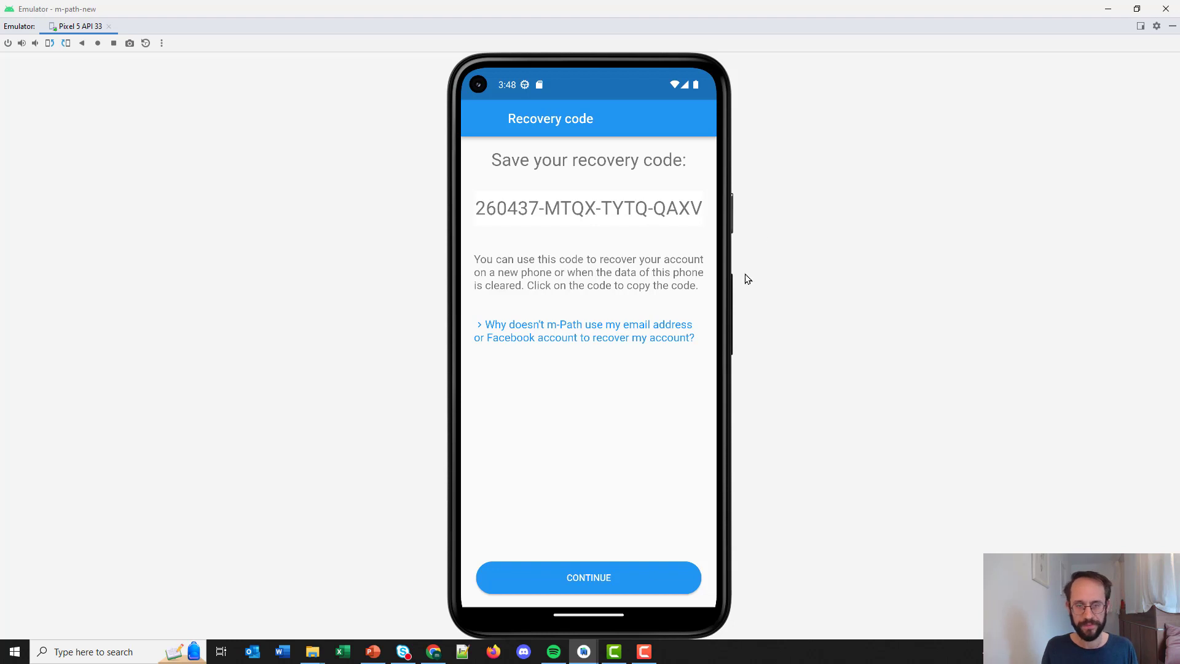
Move past the recovery code, try searching 'freud' and 'code0', then clear the search.
left_click(651, 573)
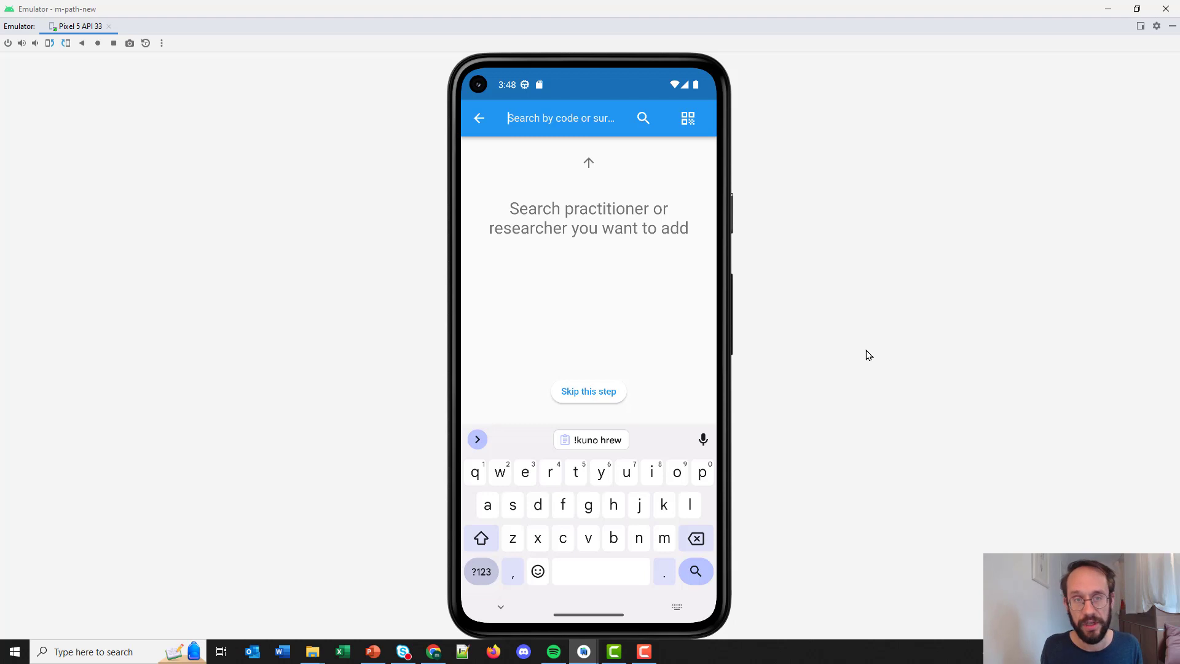
type("freud")
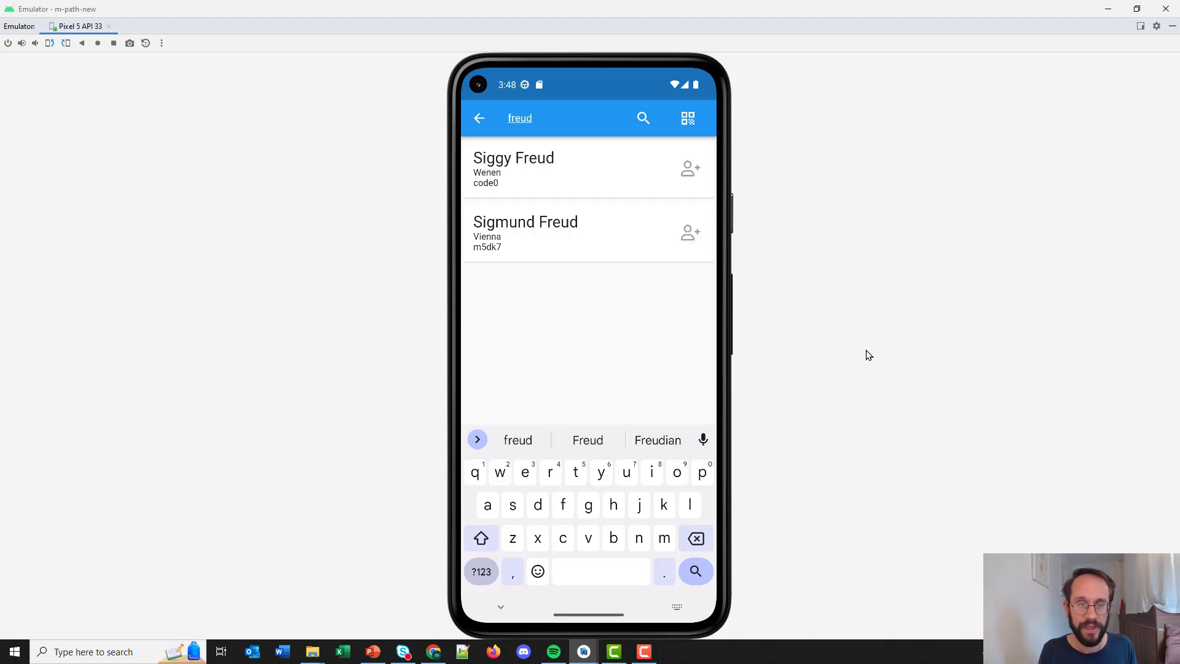
key("BackSpace")
key("BackSpace")
key("BackSpace")
key("BackSpace")
key("BackSpace")
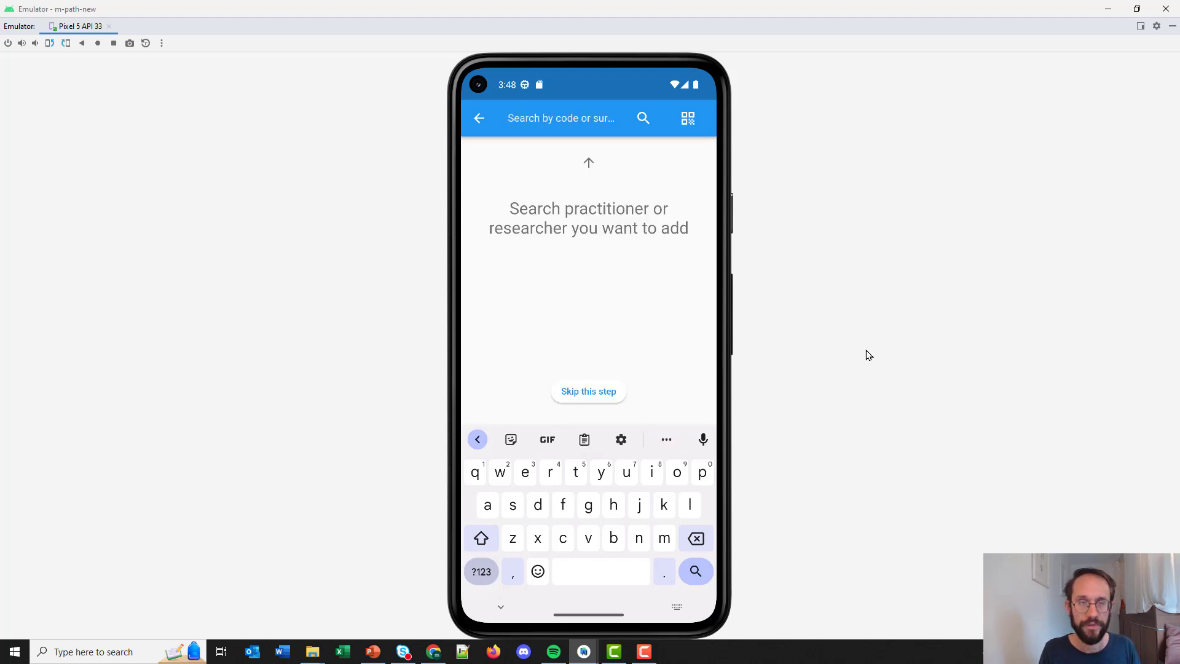
type("code0")
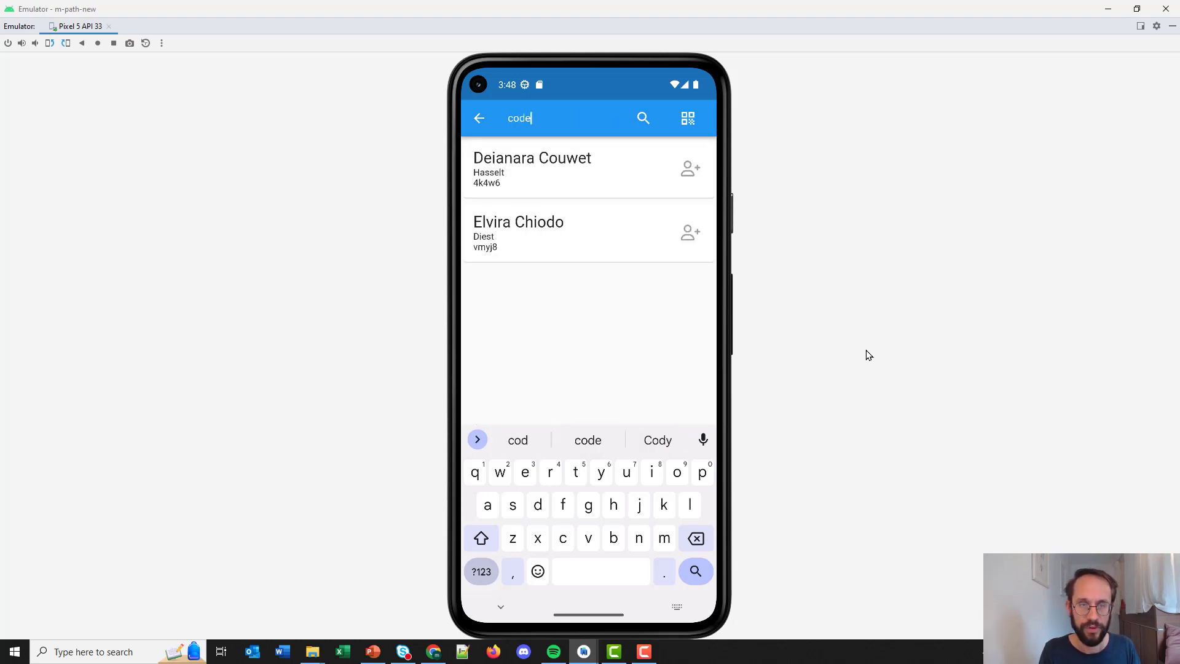
left_click(433, 651)
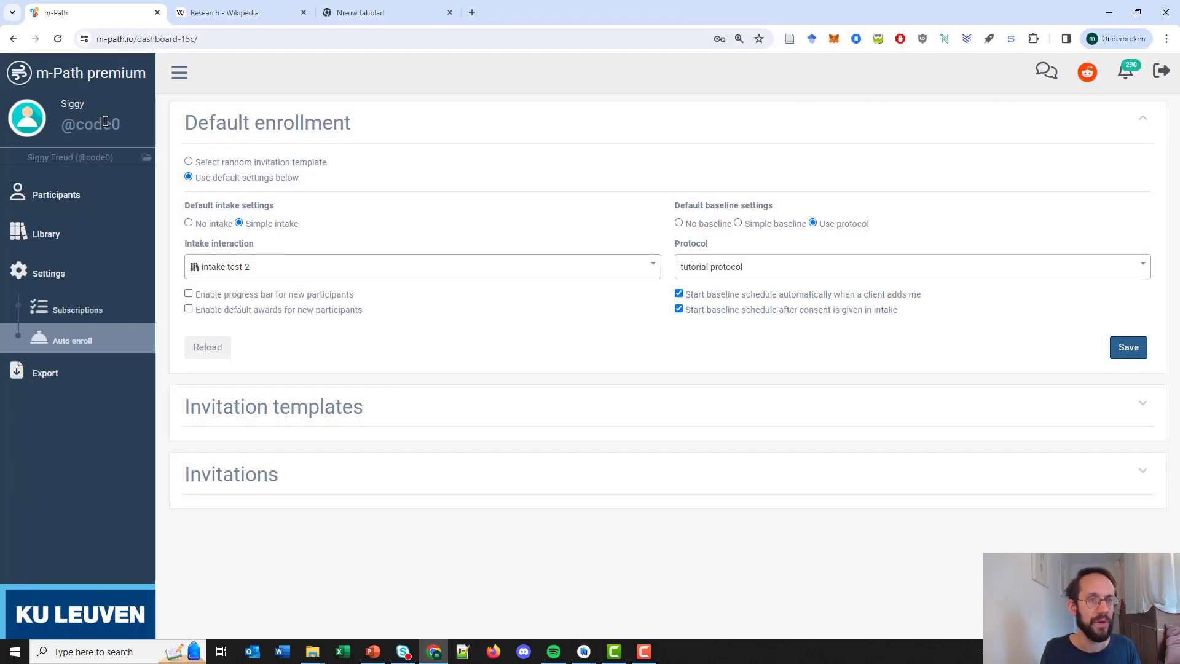
left_click(433, 651)
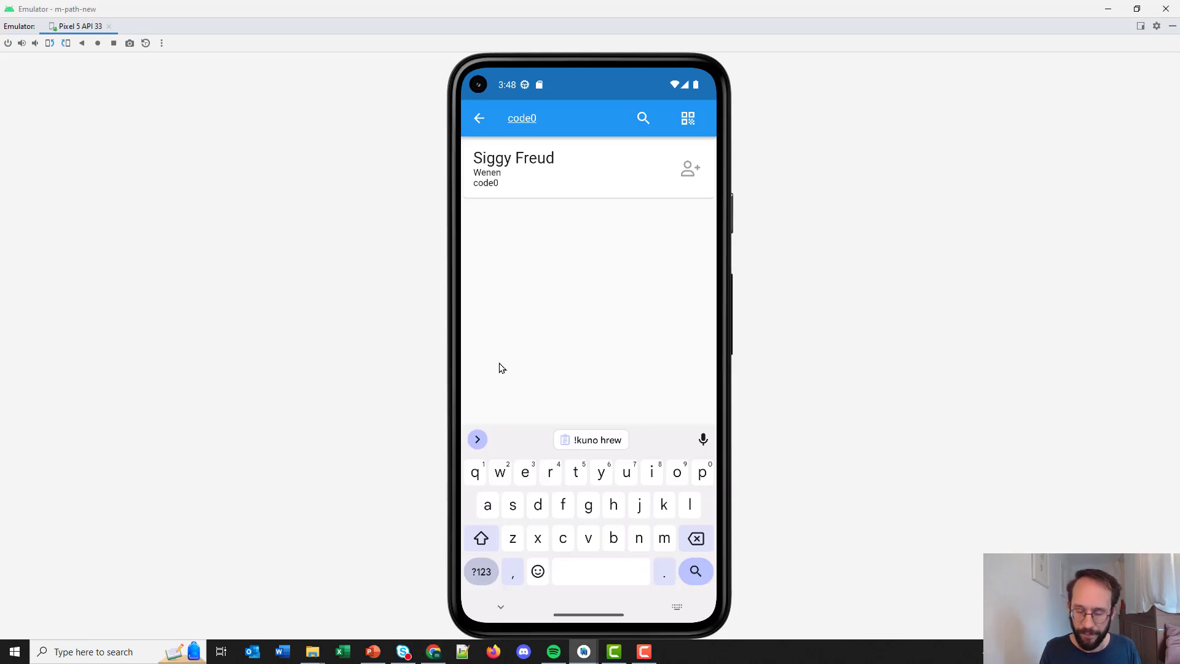
key("BackSpace")
key("BackSpace")
key("BackSpace")
key("BackSpace")
key("BackSpace")
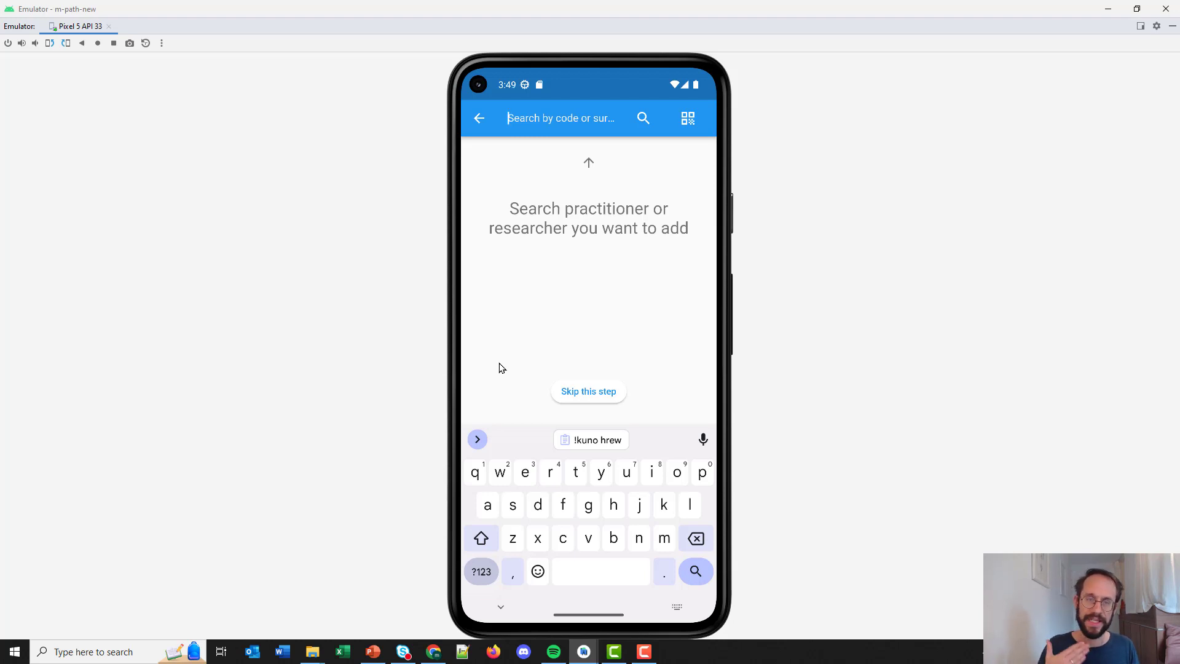
Generate 5 invitation codes in the dashboard's Invitations section and select the newest code.
left_click(431, 657)
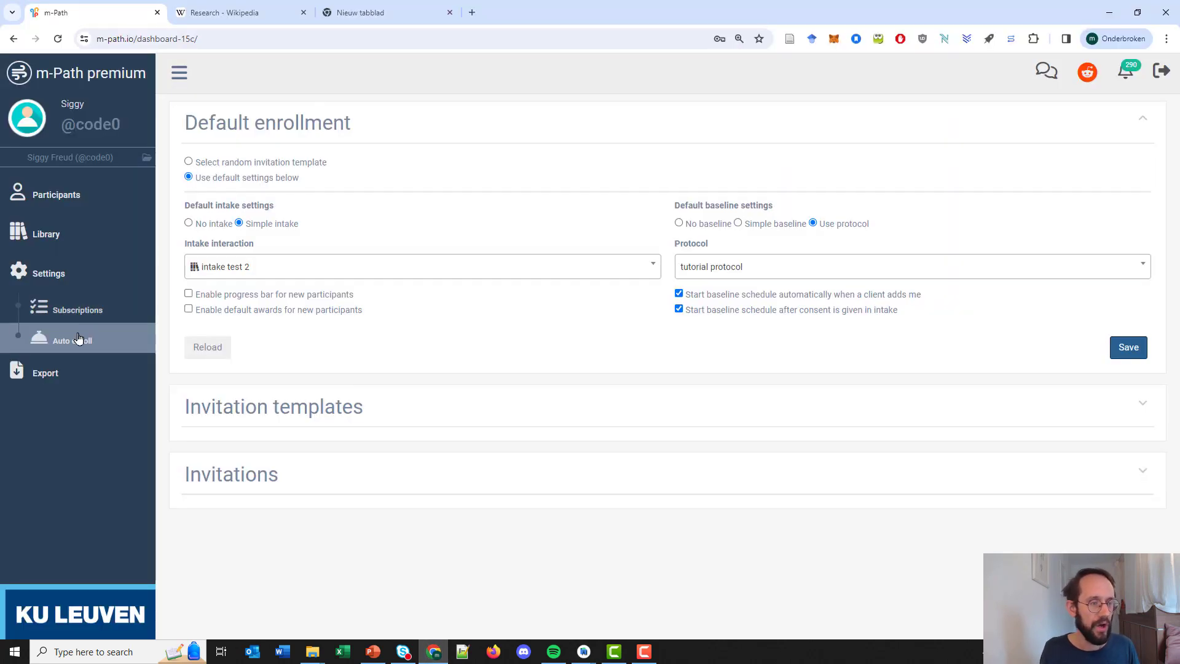
left_click(621, 479)
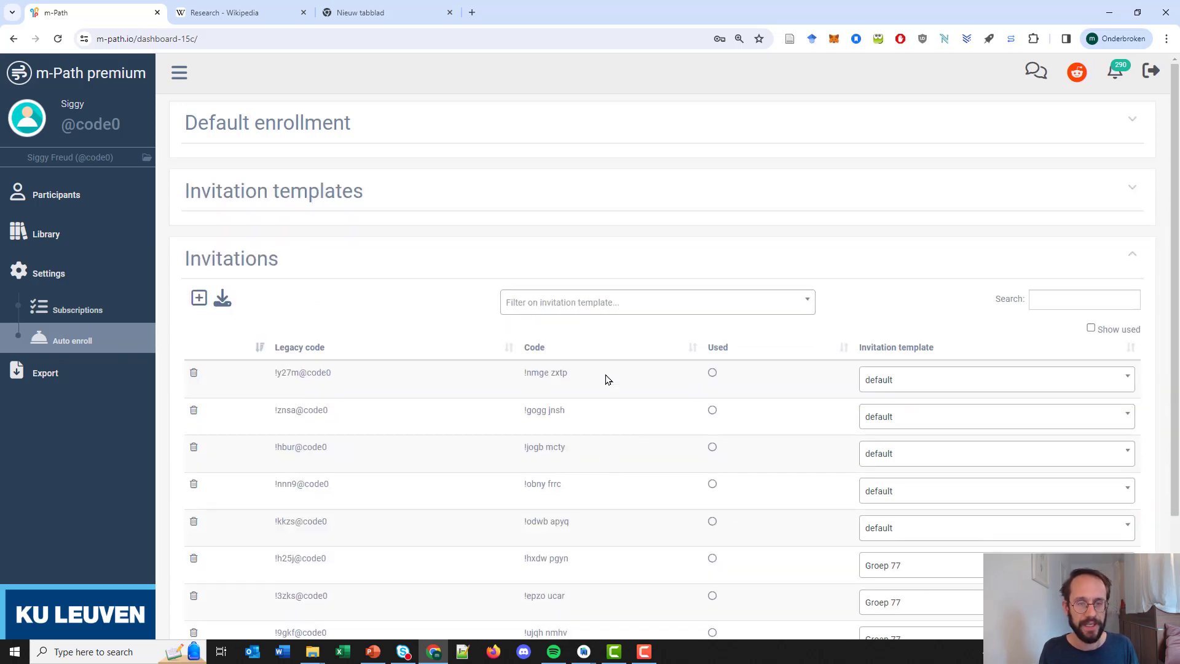
left_click(200, 299)
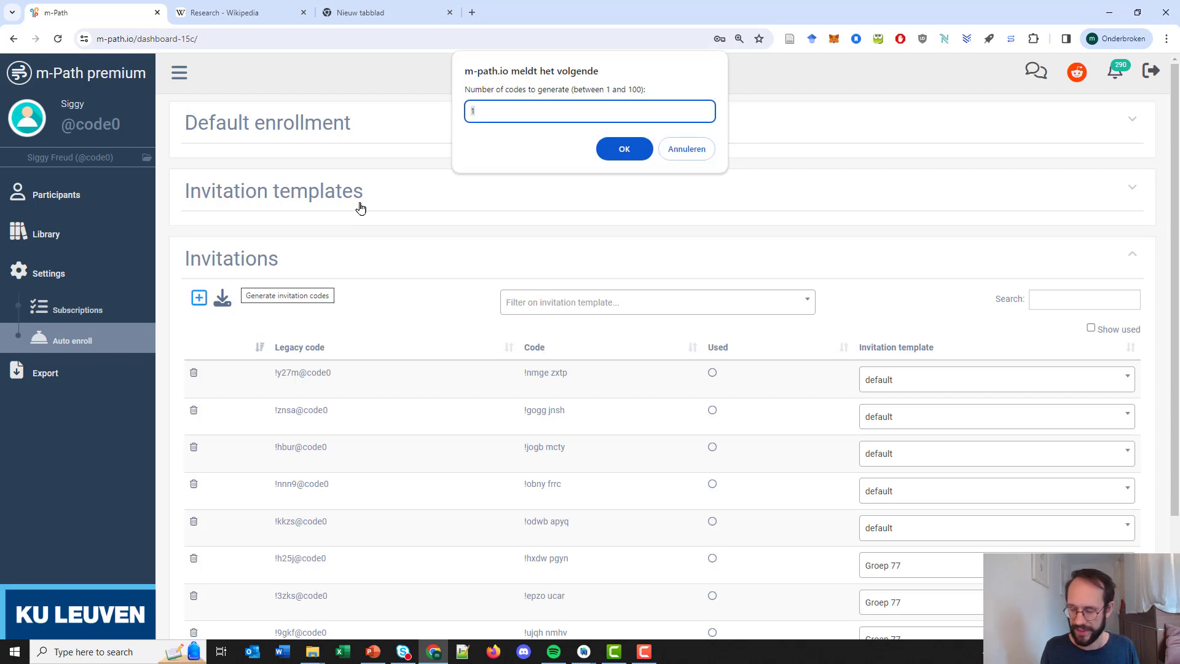
type("5")
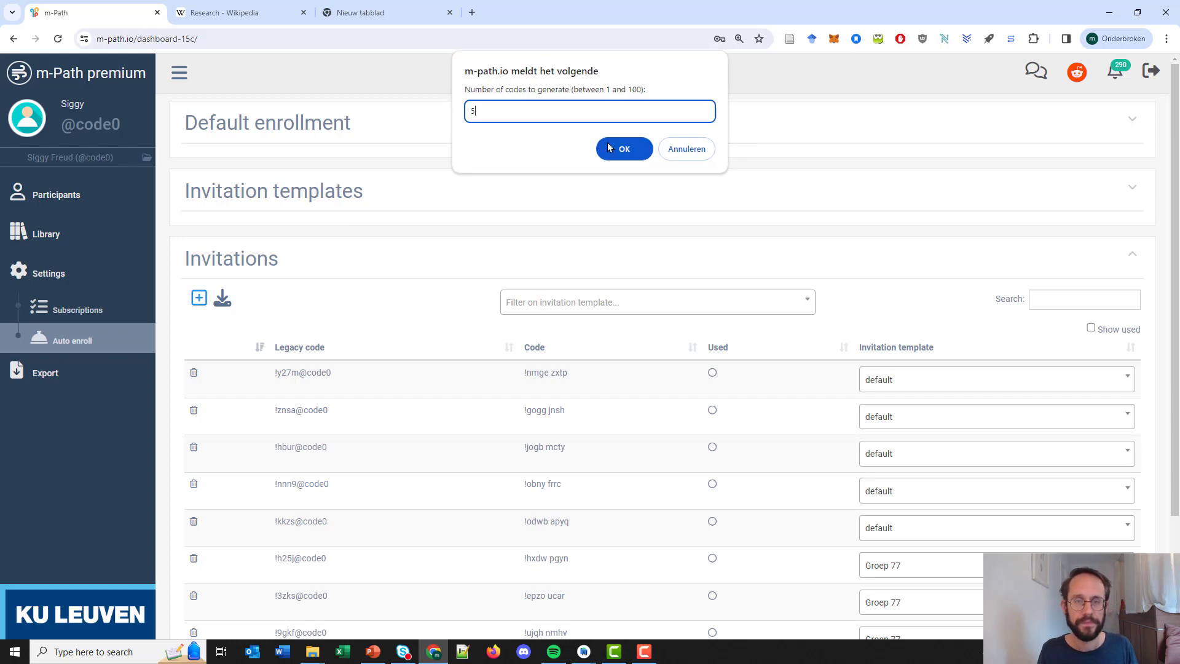
left_click(622, 148)
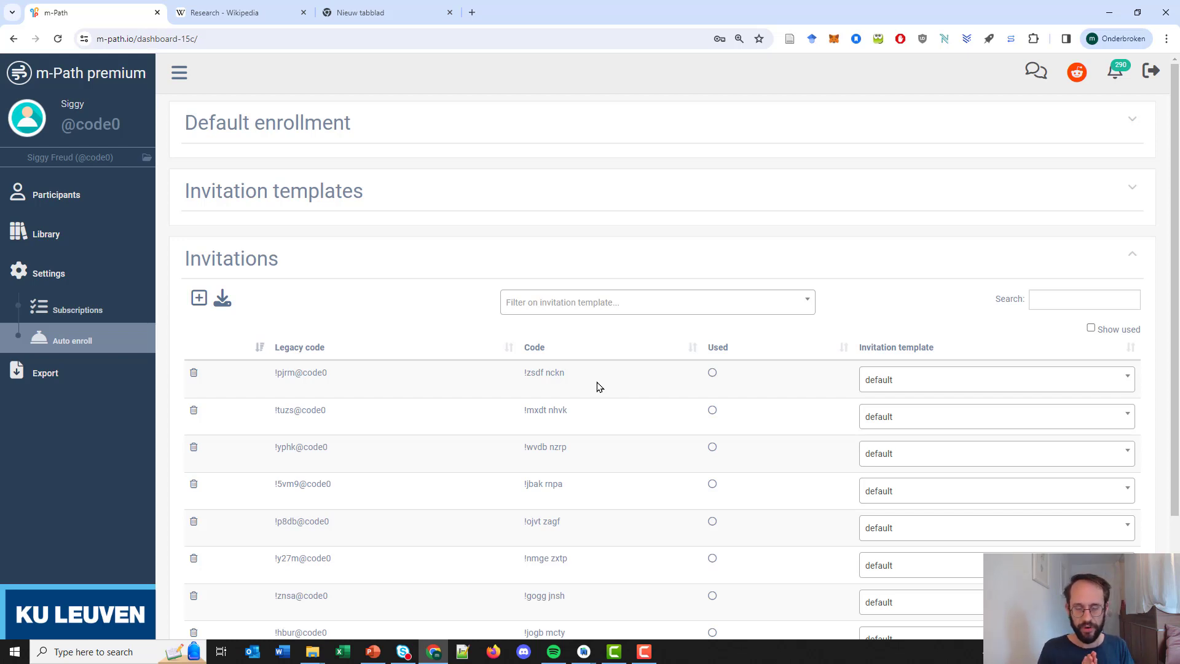
left_click_drag(577, 371, 517, 373)
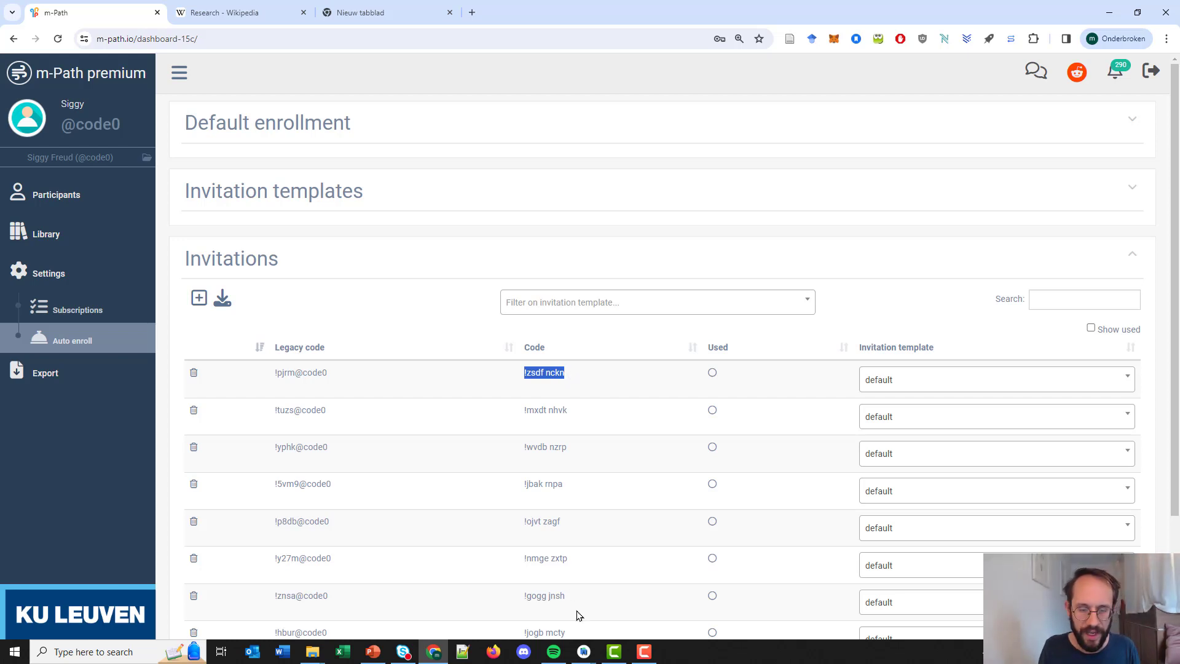
Enter the new invitation code in the emulator search and add the found practitioner.
left_click(581, 649)
left_click(595, 590)
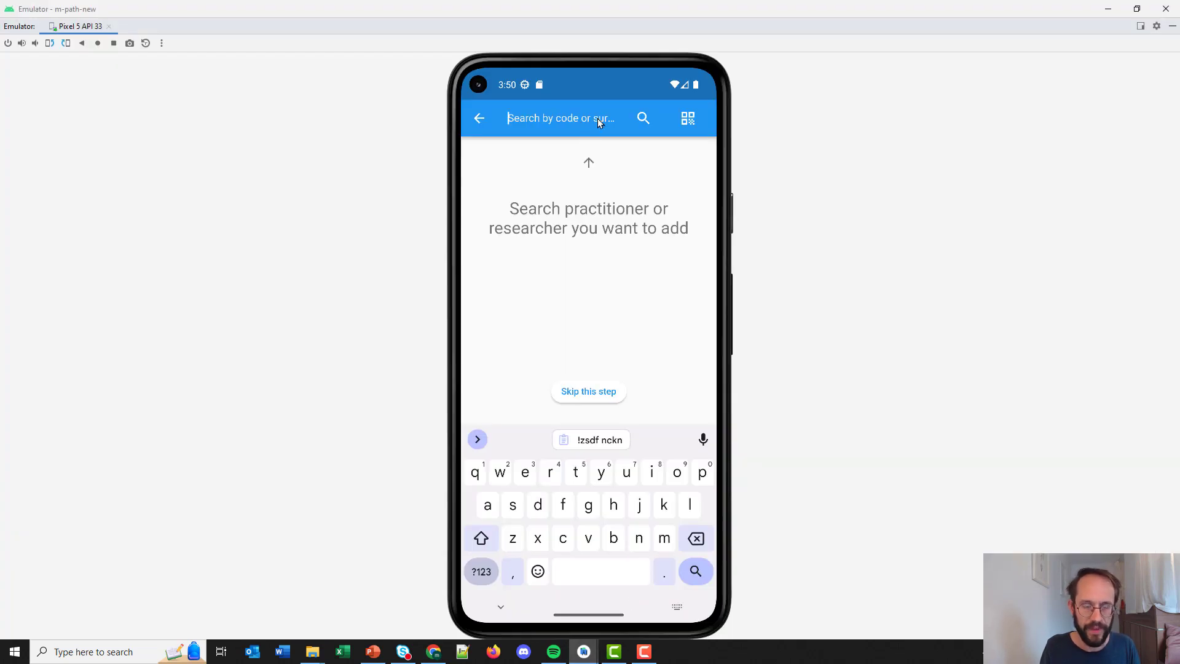
type("!")
left_click(434, 653)
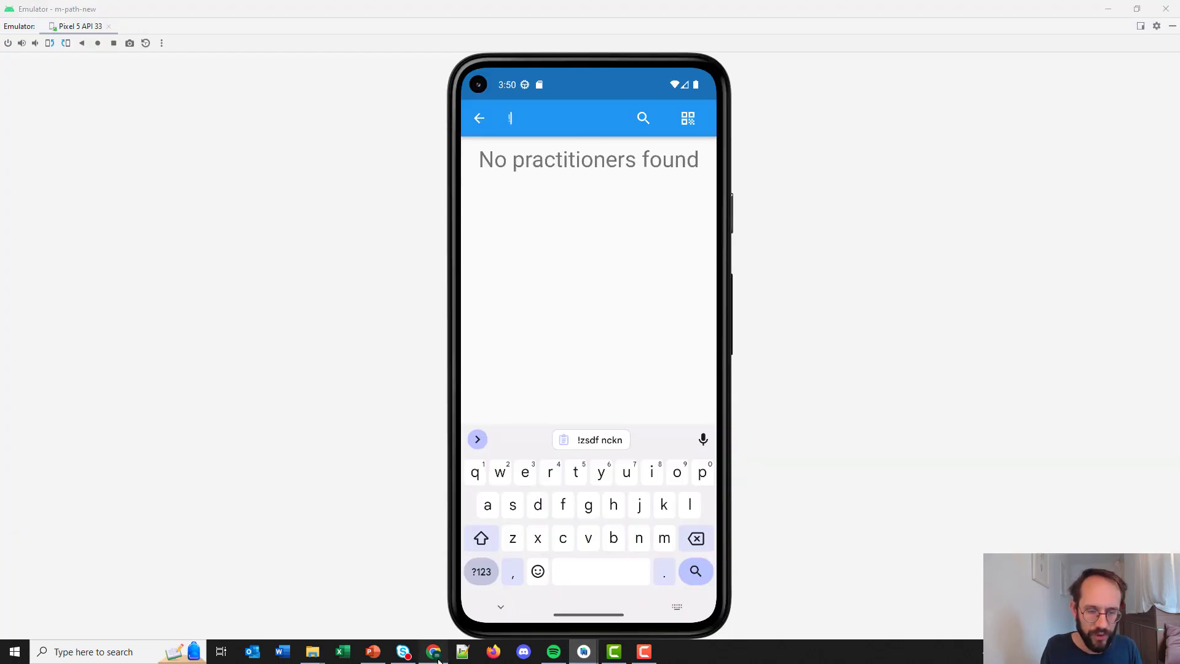
key("ctrl+c")
left_click(436, 653)
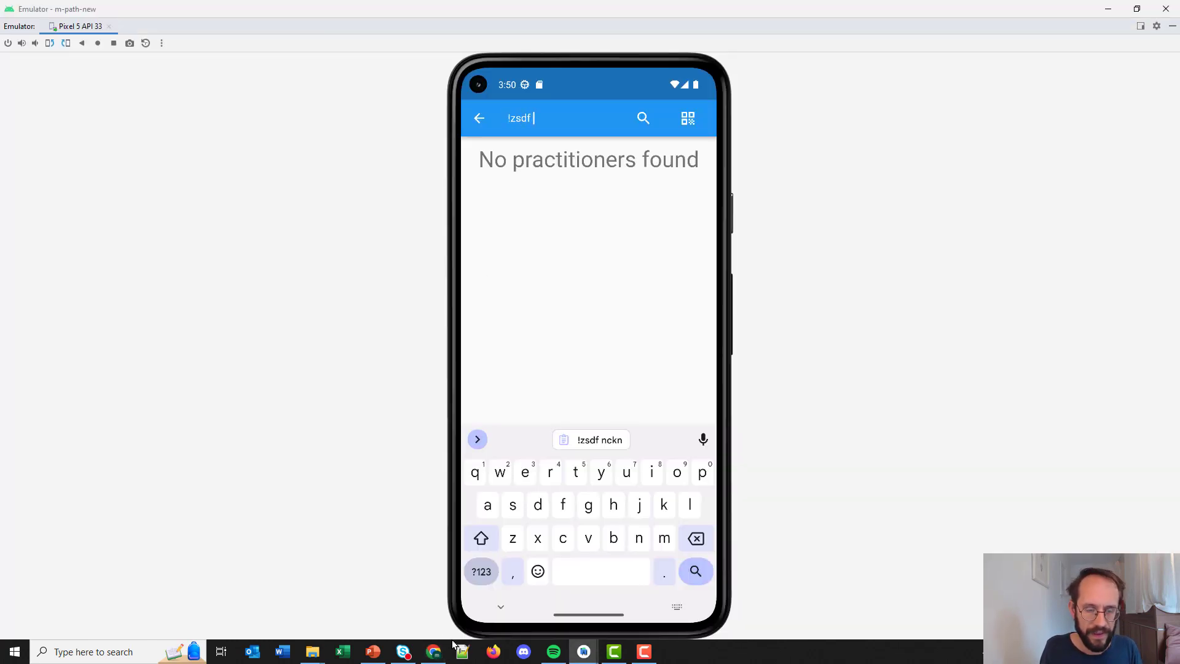
left_click(434, 651)
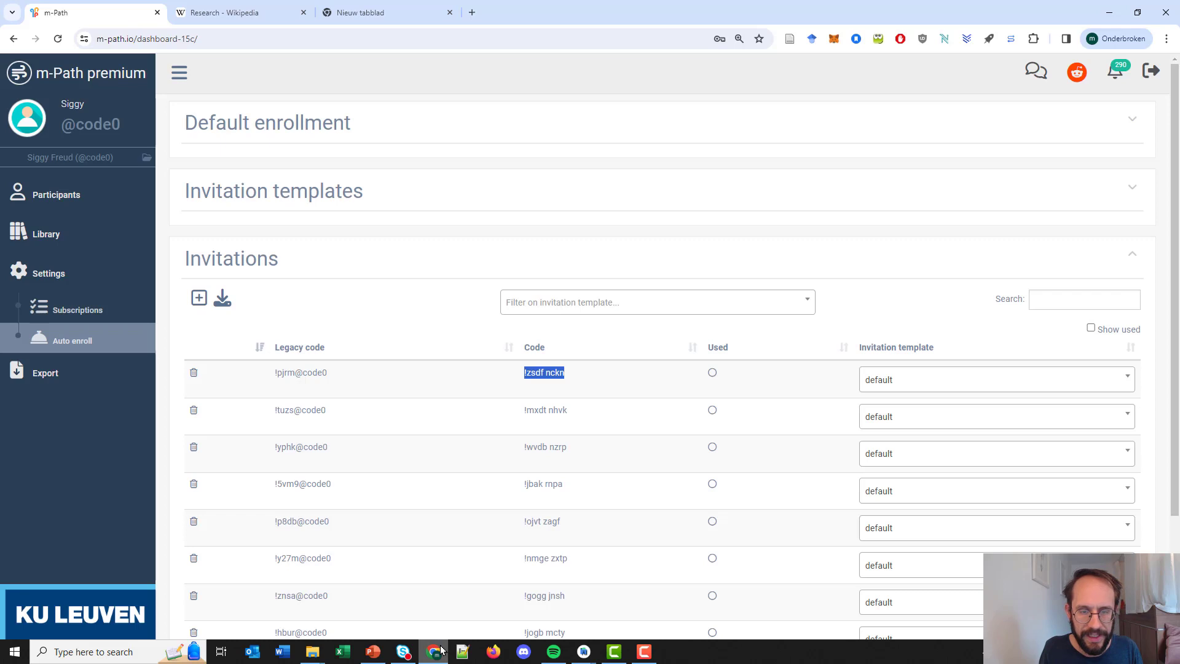
left_click(441, 650)
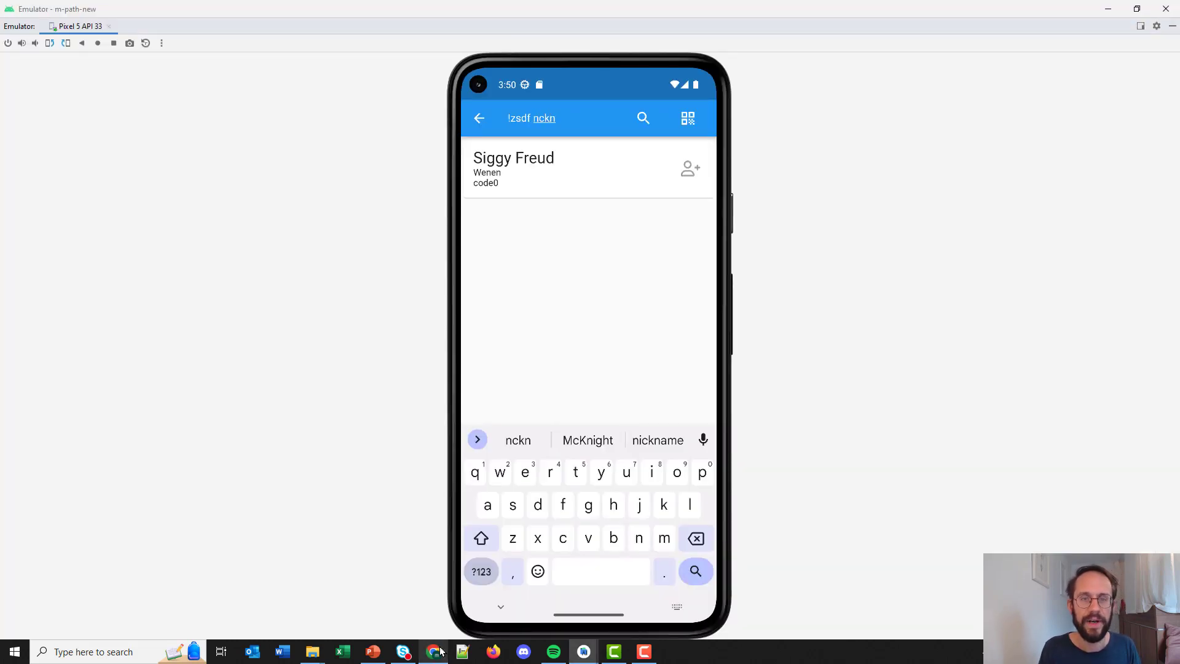
left_click(561, 165)
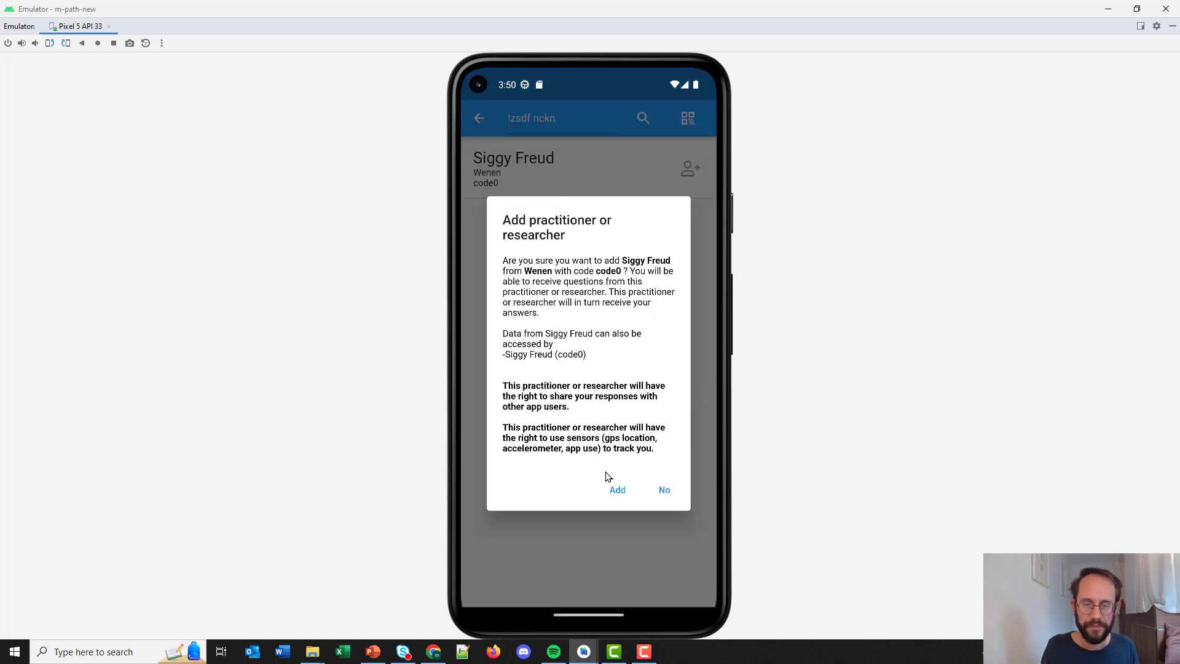
left_click(616, 490)
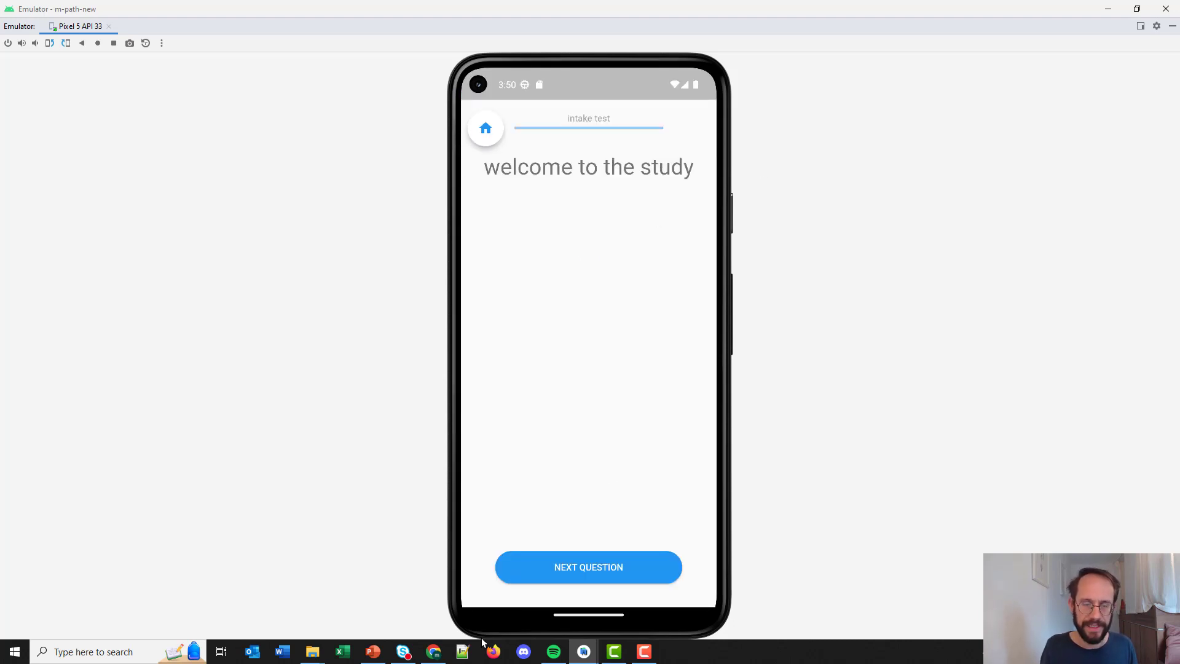
Check that Default enrollment uses 'intake test 2', then view the intake test in the Library.
left_click(436, 652)
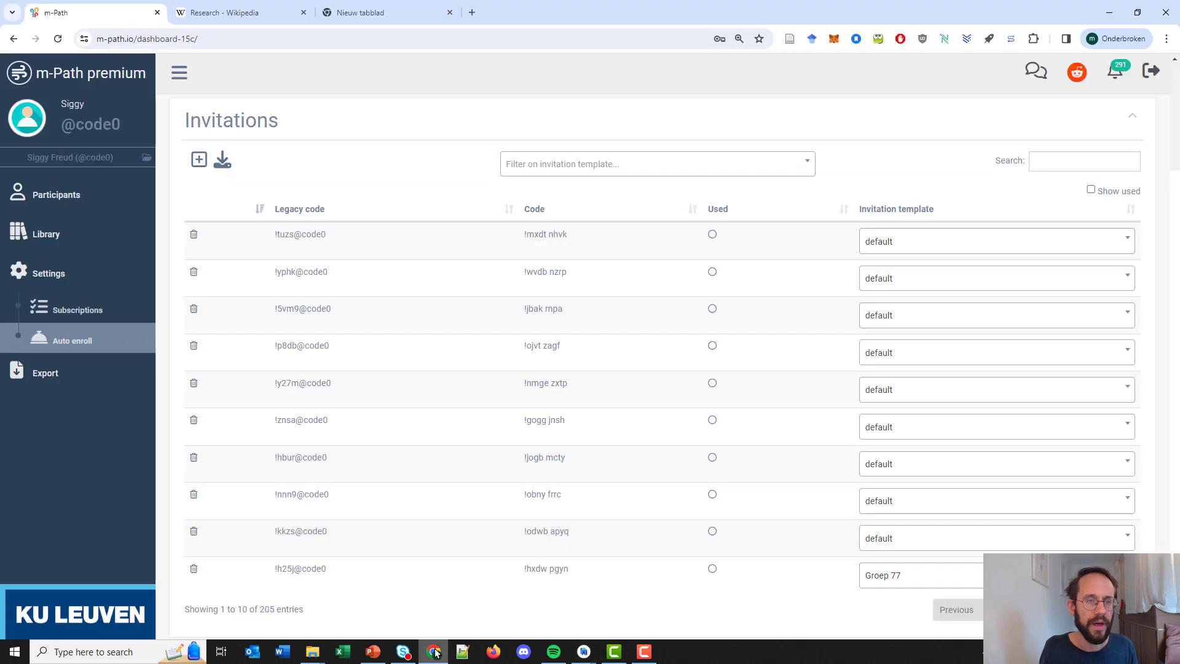
scroll(333, 318, "up", 3)
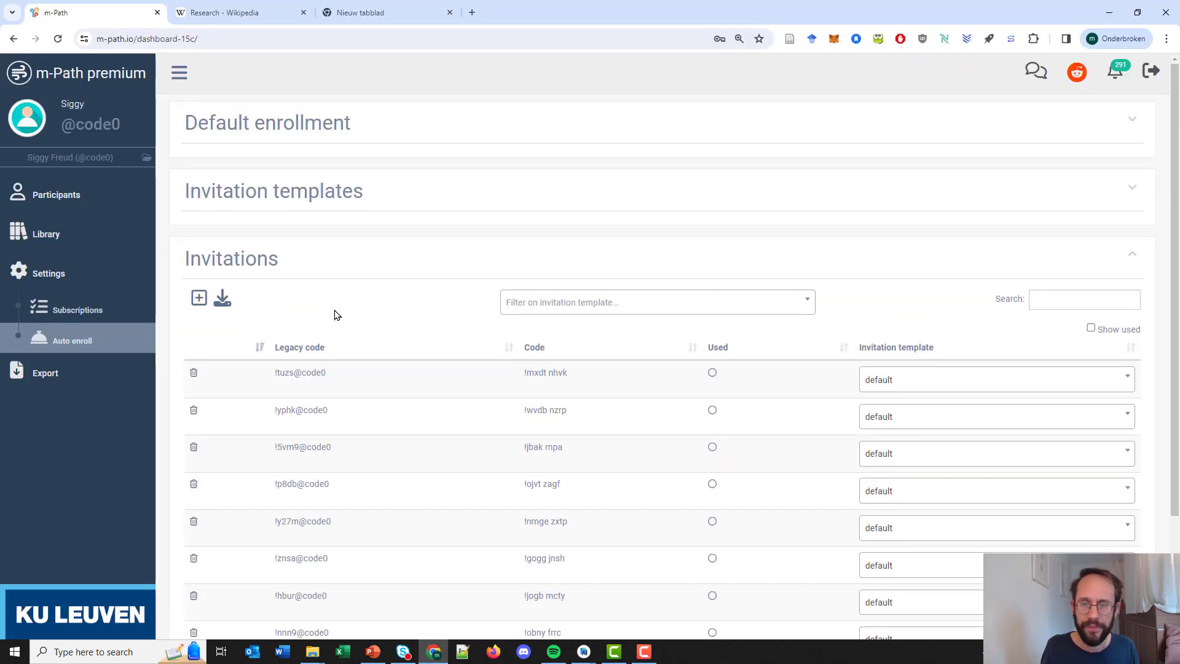
left_click(683, 136)
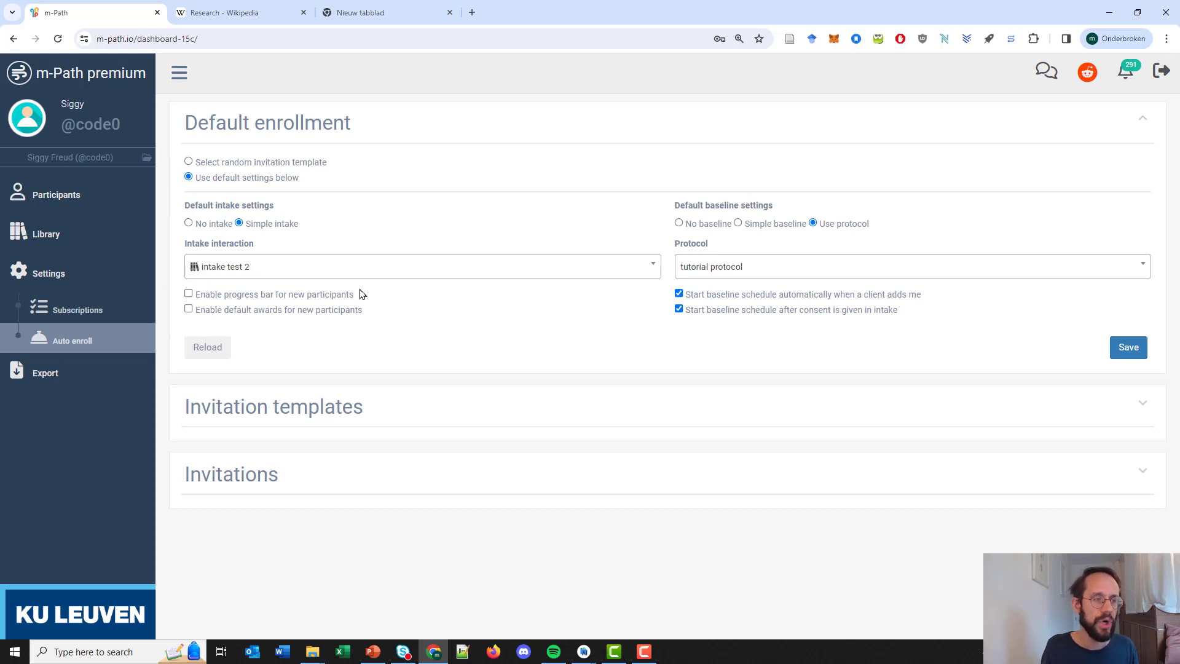
left_click(94, 240)
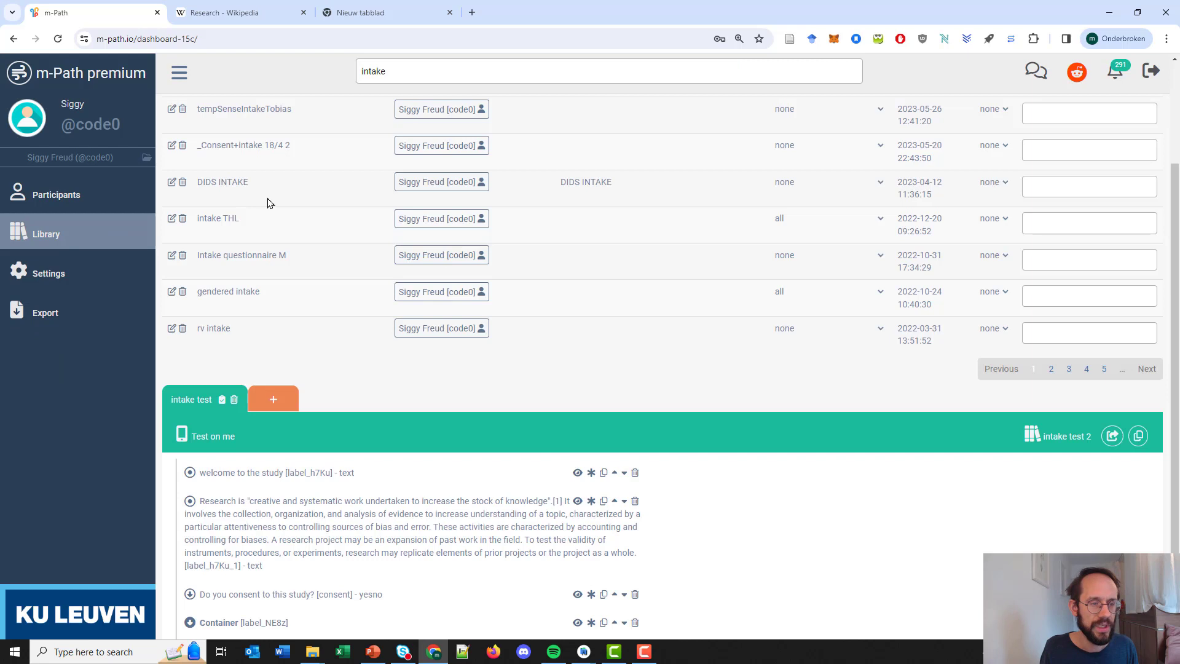
scroll(302, 333, "down", 1)
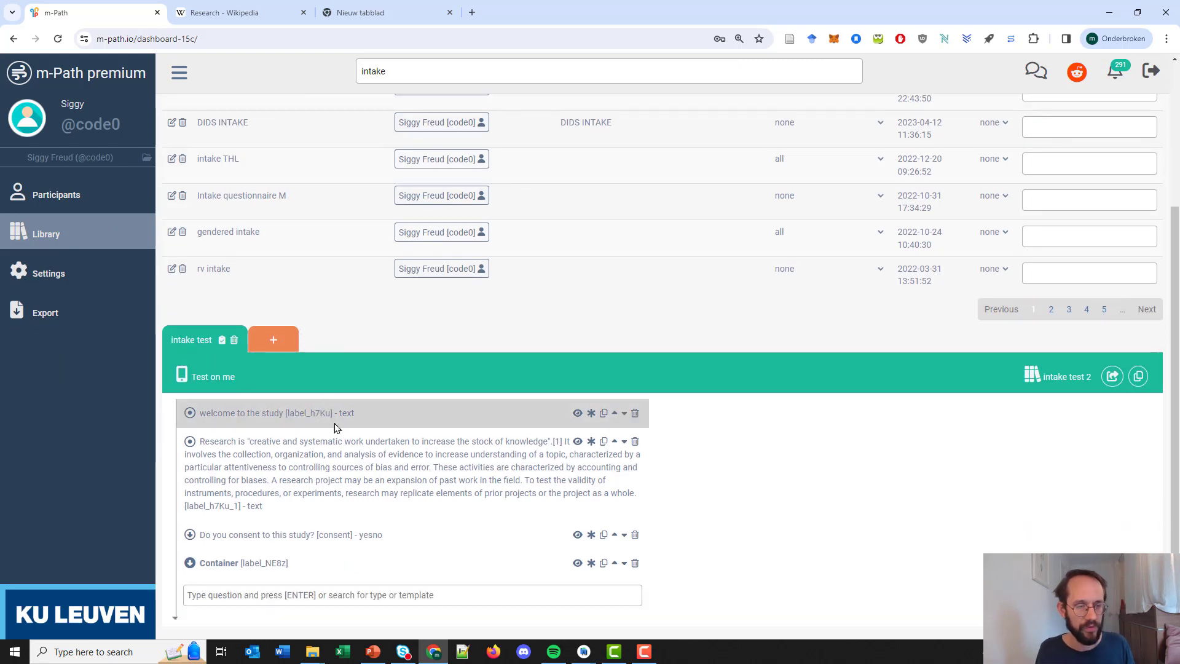
left_click(445, 657)
Advance the intake test past the welcome and research pages to the consent question.
left_click(534, 569)
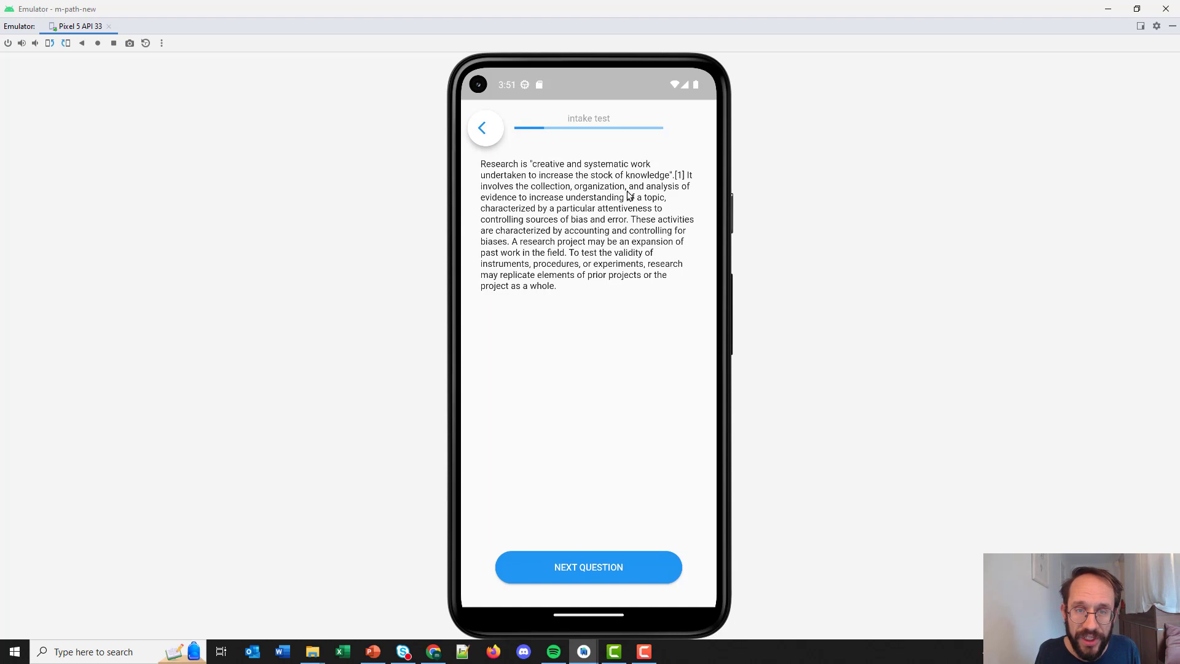
left_click(610, 569)
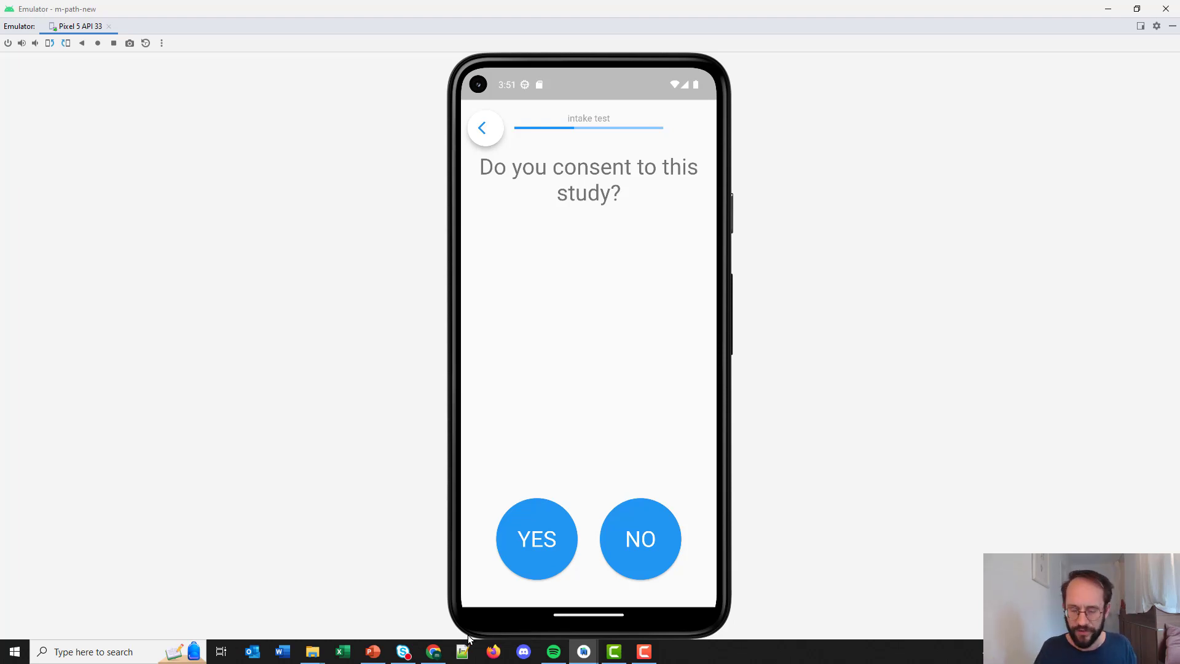
Open the 'Do you consent' question in the dashboard and select its label 'consent'.
left_click(433, 652)
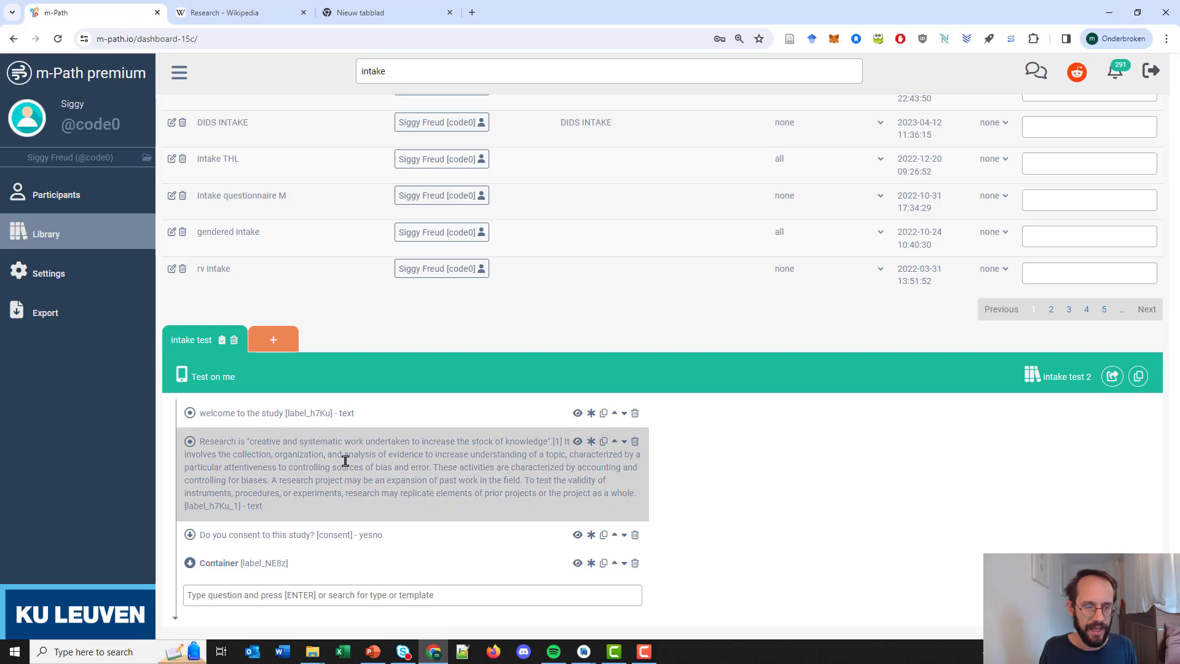
left_click(309, 532)
scroll(695, 470, "down", 1)
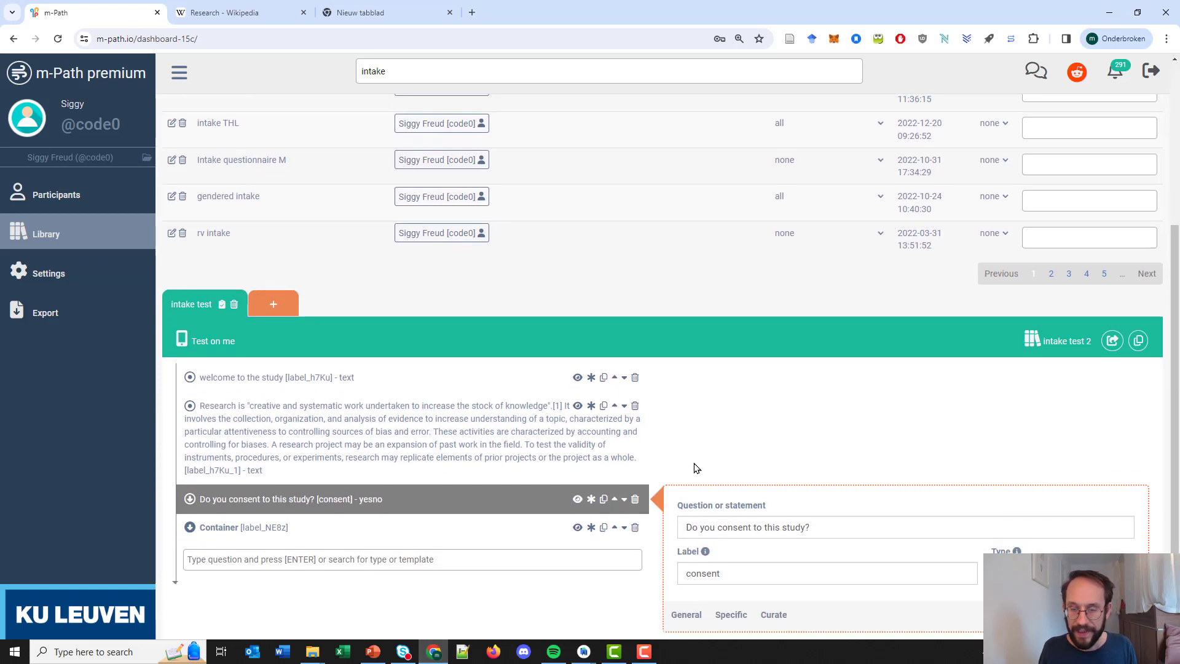
left_click_drag(731, 567, 678, 572)
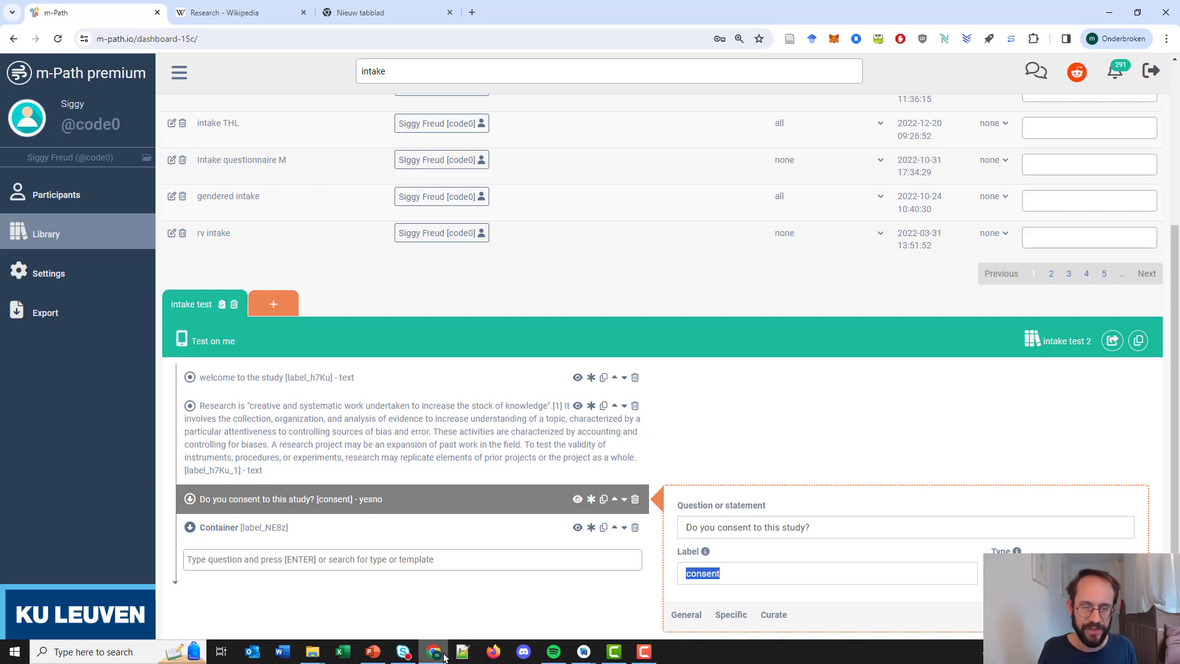
Consent to the study, set the personality sliders to 73 and 13, and finish the intake.
mouse_move(584, 652)
left_click(627, 612)
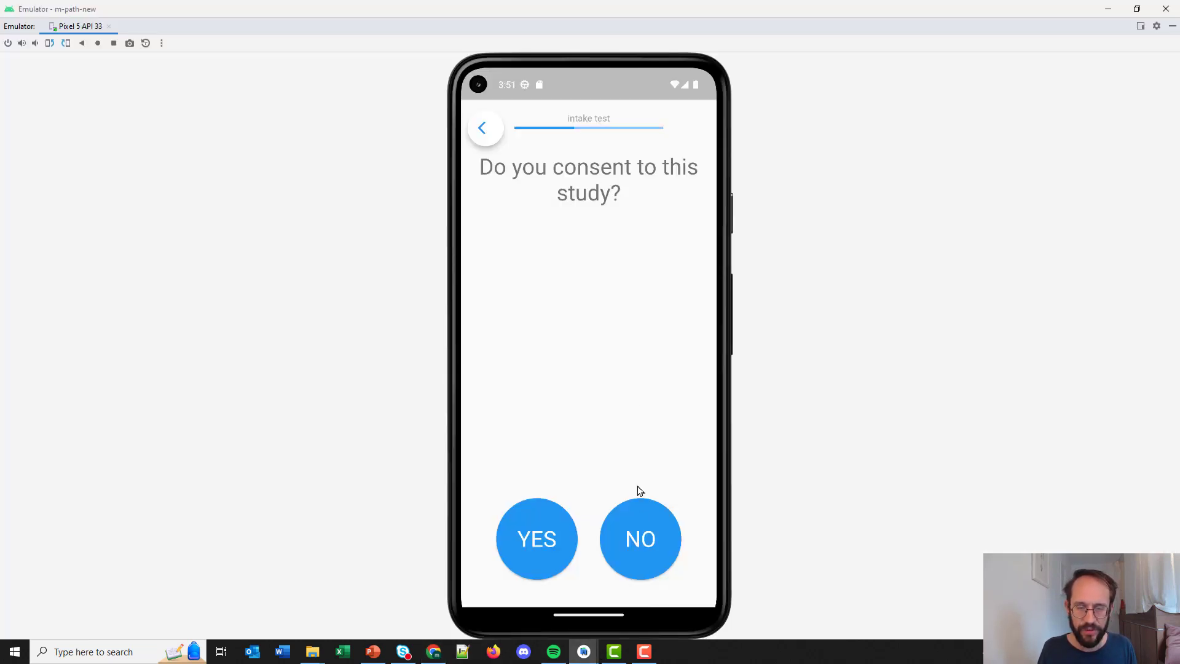
left_click(538, 533)
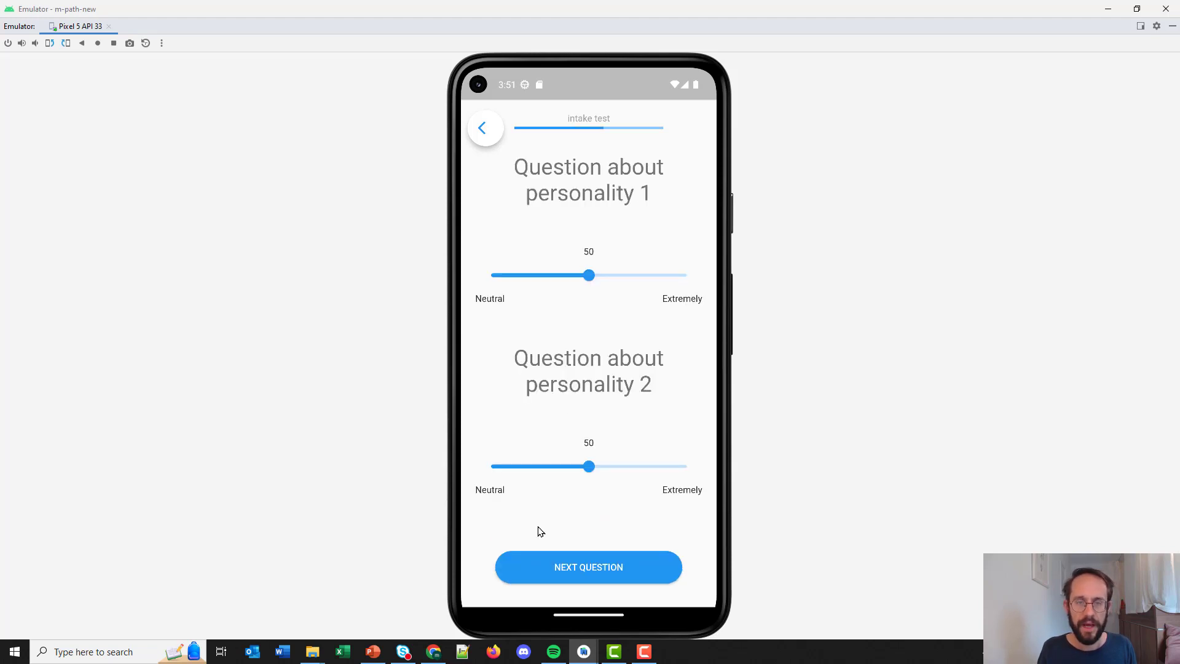
left_click_drag(590, 277, 635, 275)
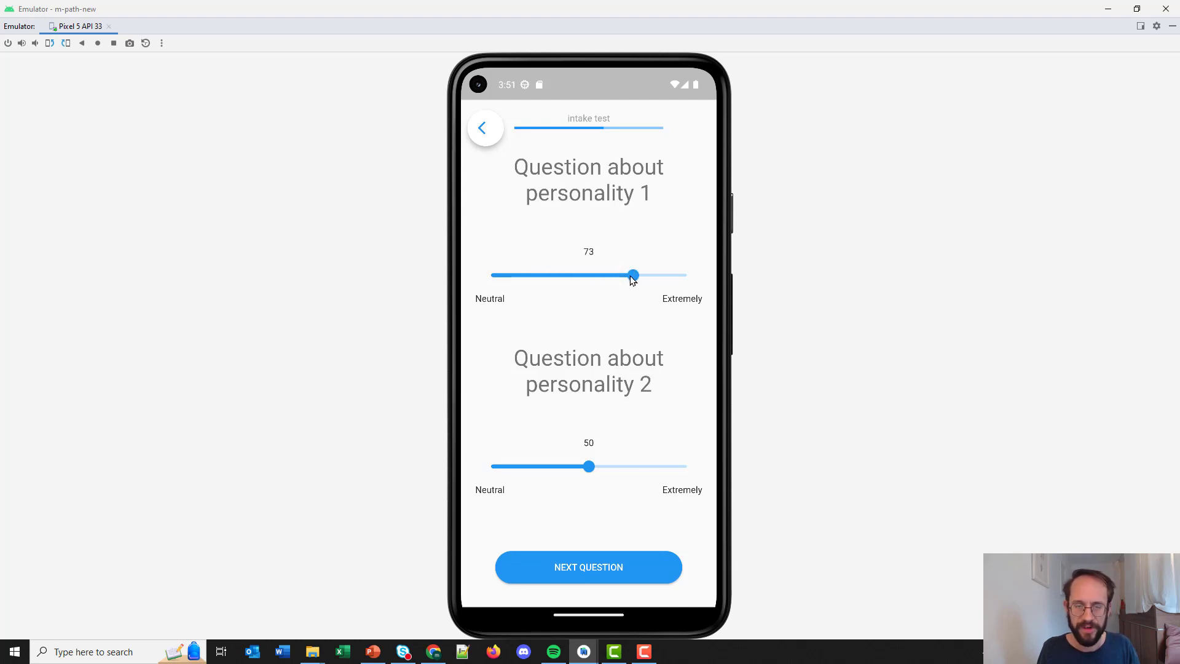
left_click_drag(589, 467, 518, 472)
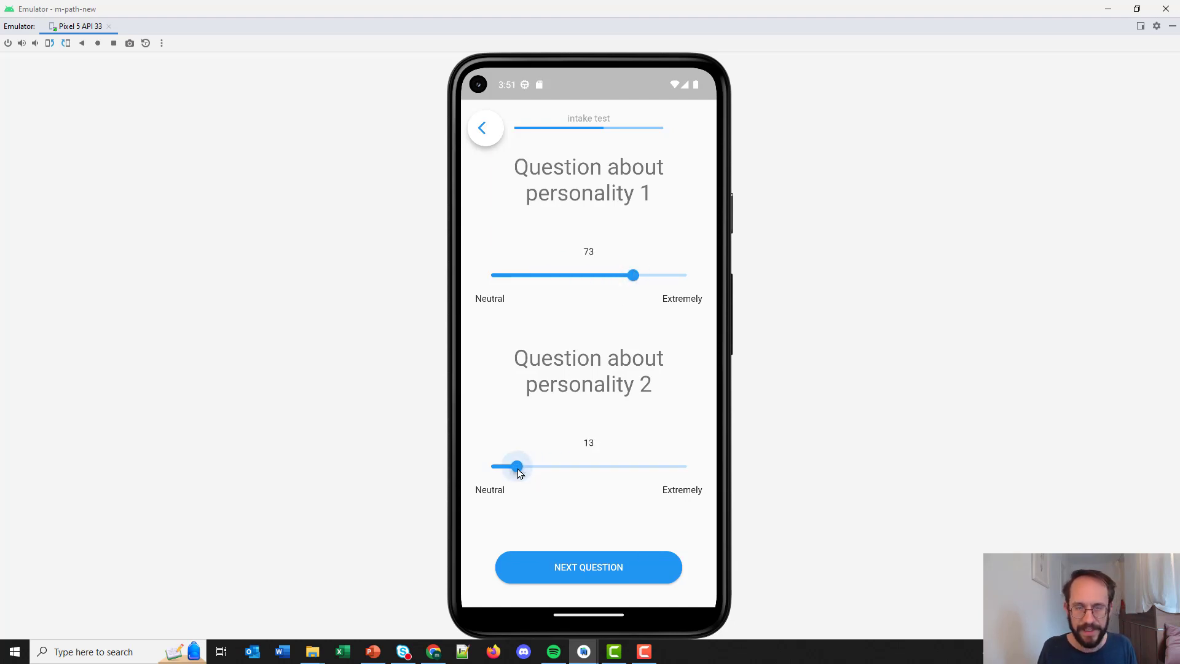
left_click(640, 563)
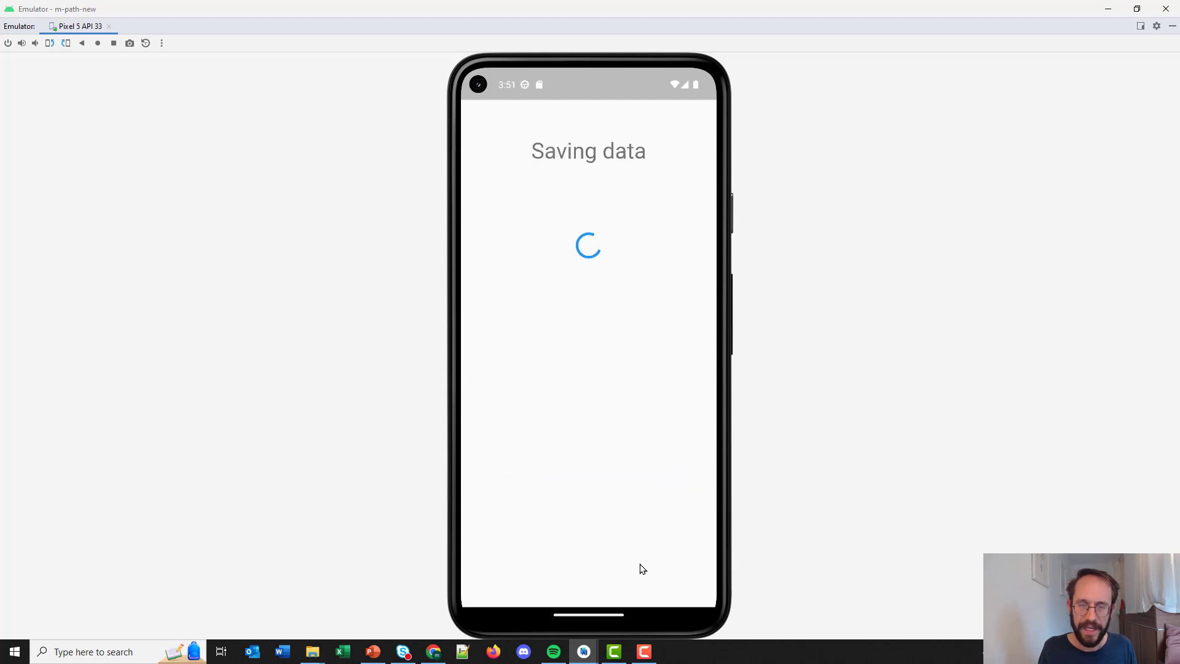
left_click(606, 440)
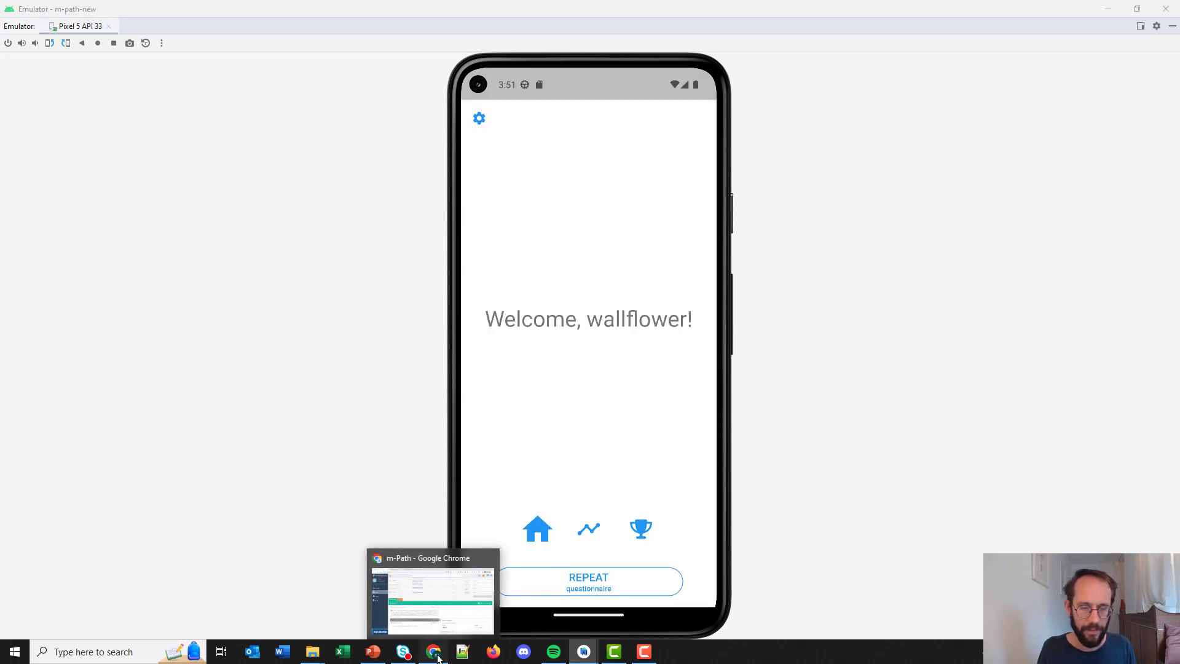
left_click(438, 658)
Expand the intake test's Container to reveal its two personality slider questions.
left_click(297, 525)
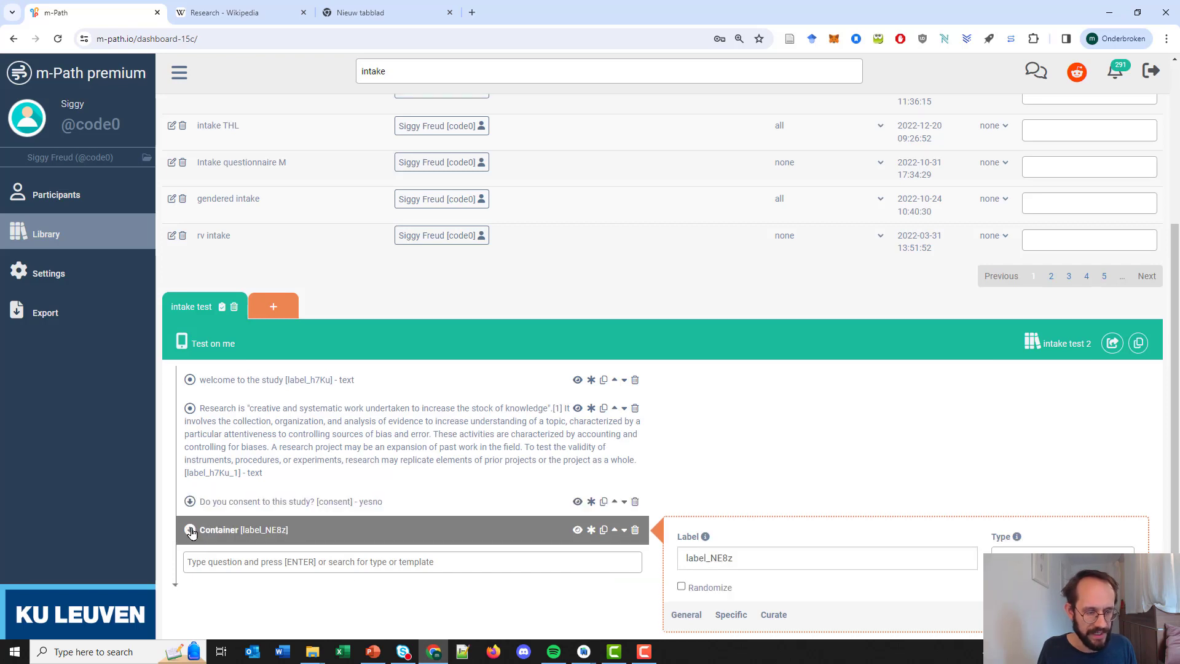
left_click(190, 530)
scroll(290, 531, "down", 1)
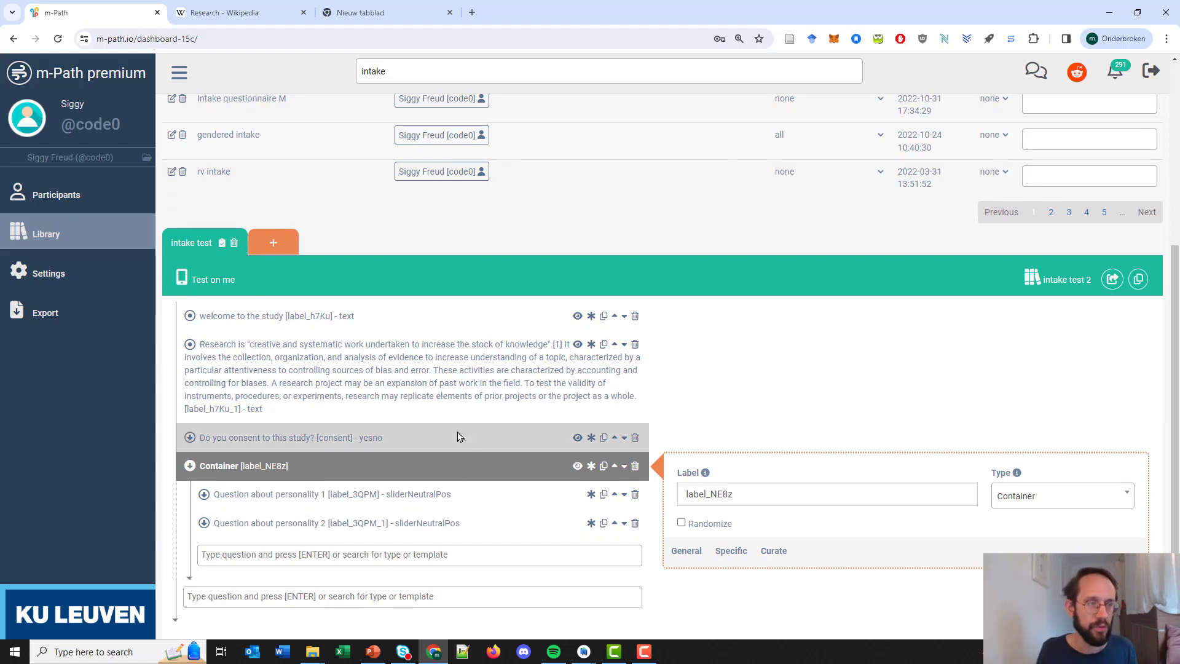
scroll(458, 432, "up", 3)
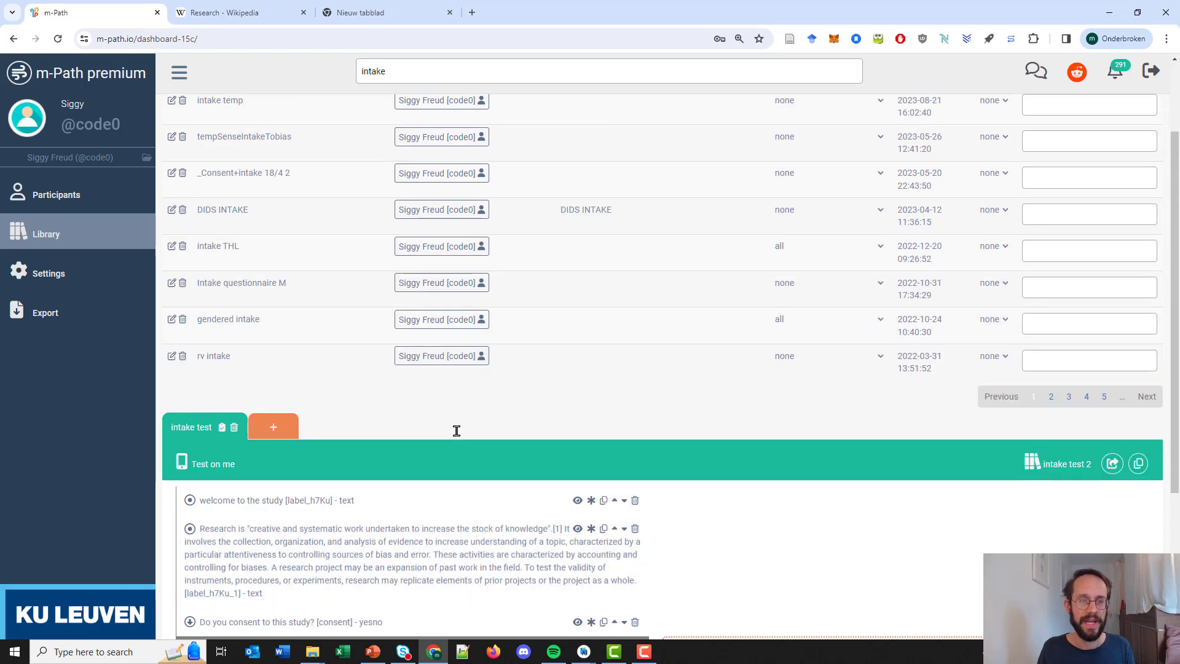
scroll(457, 430, "up", 1)
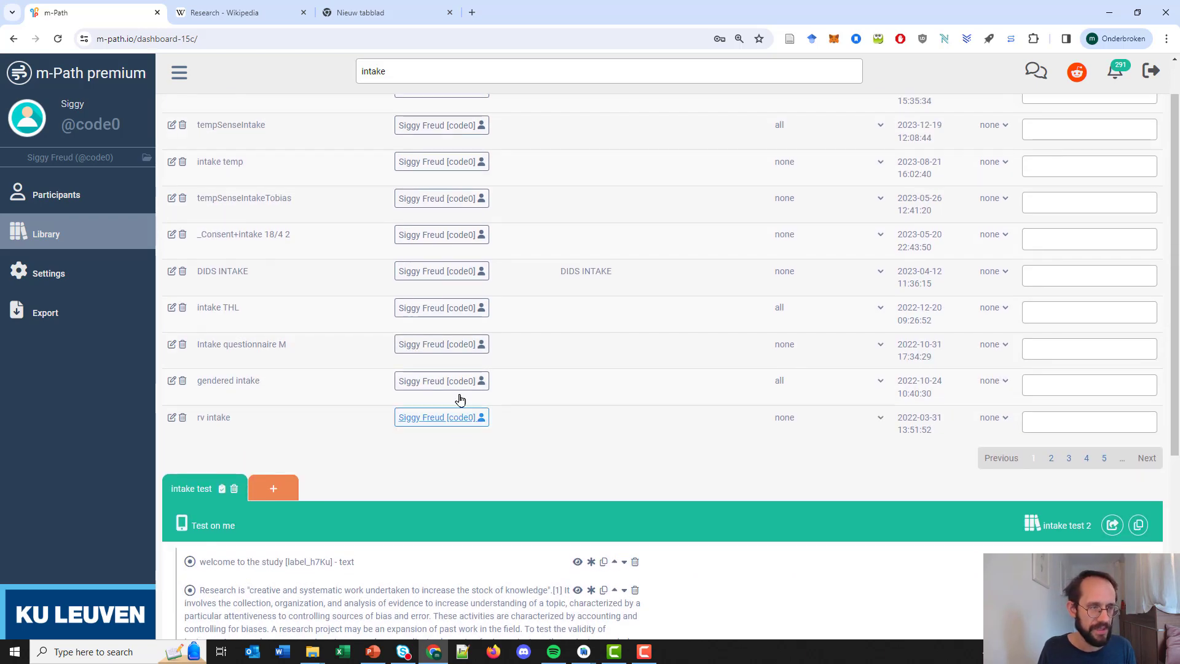
Open the newest participant's calendar and review the Mar 15–21 stress prompts at 8:00, 11:00, 14:00, 17:00.
left_click(44, 196)
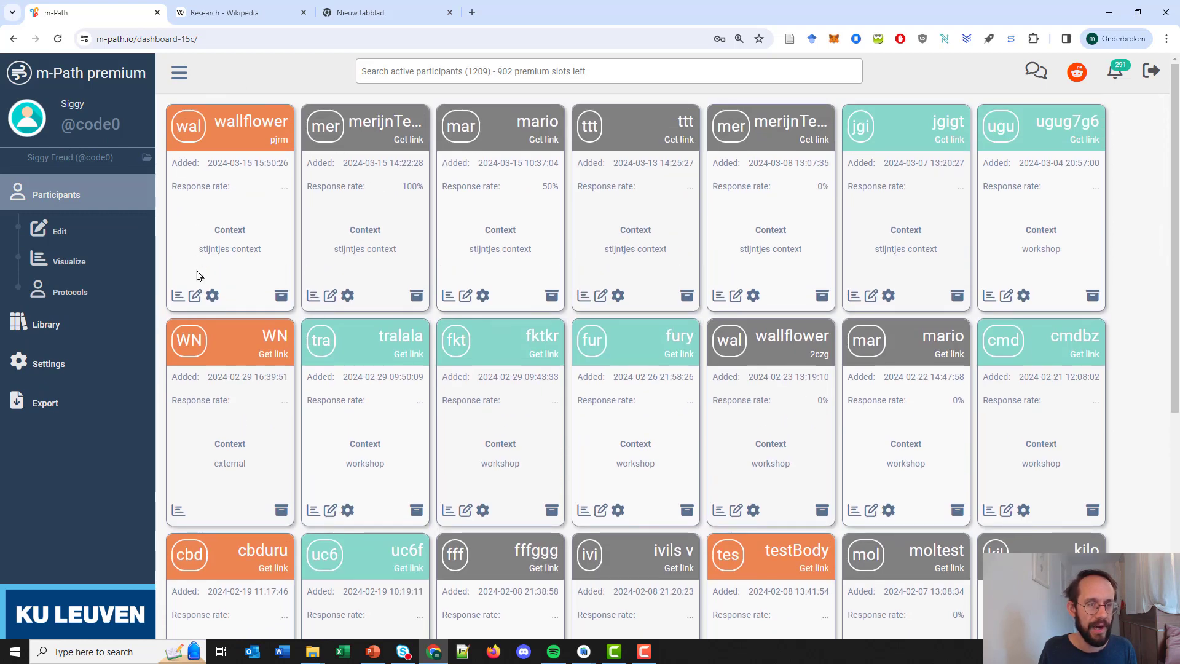
left_click(195, 296)
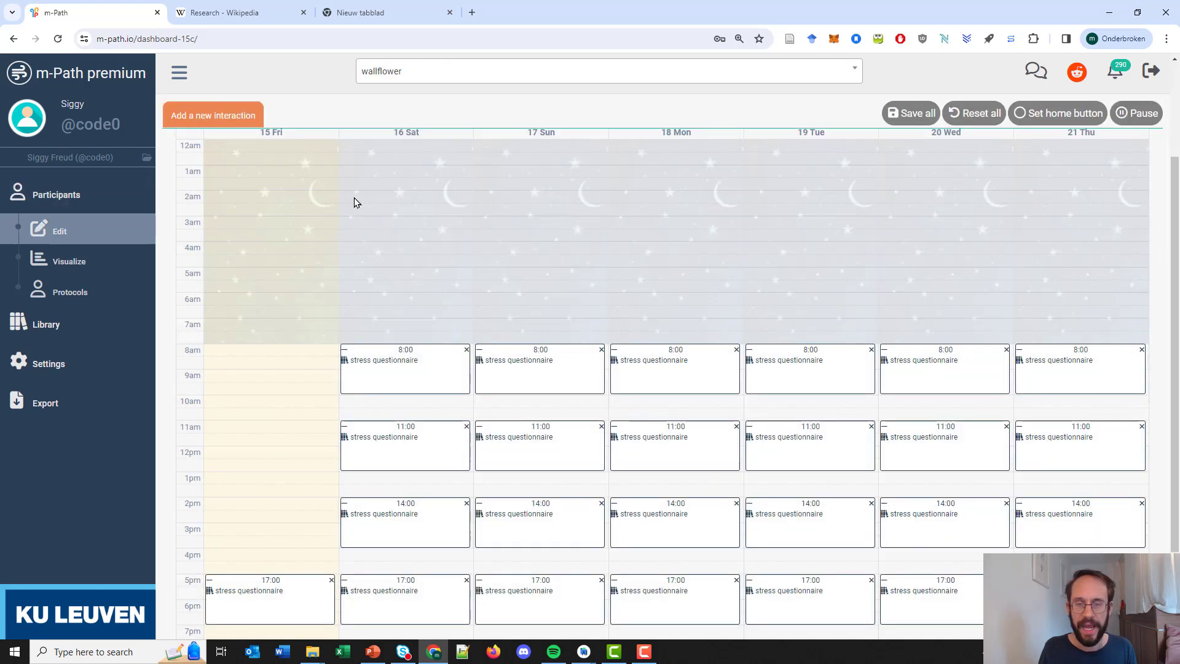
scroll(588, 230, "down", 1)
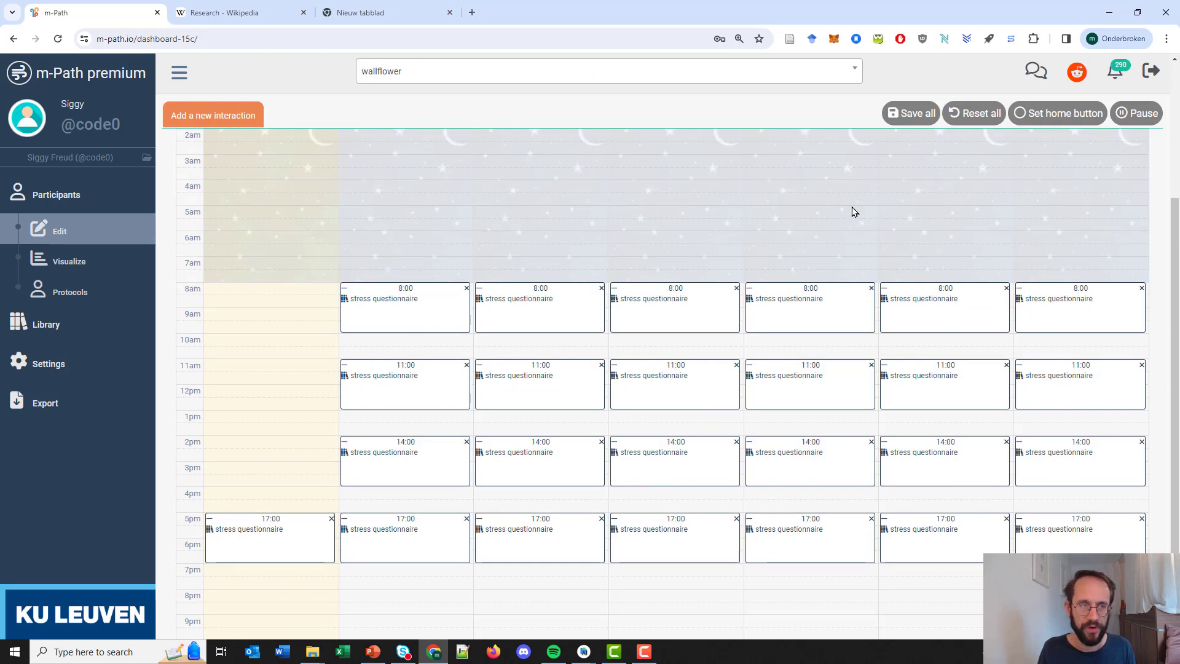
scroll(852, 207, "up", 2)
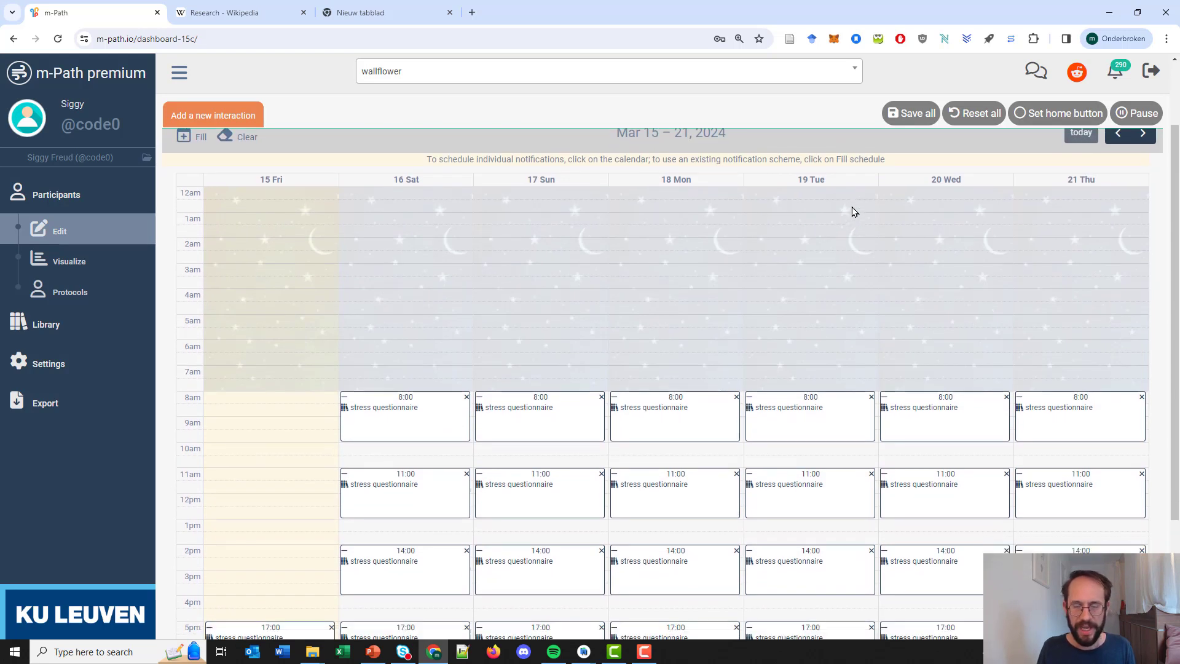
scroll(852, 212, "down", 1)
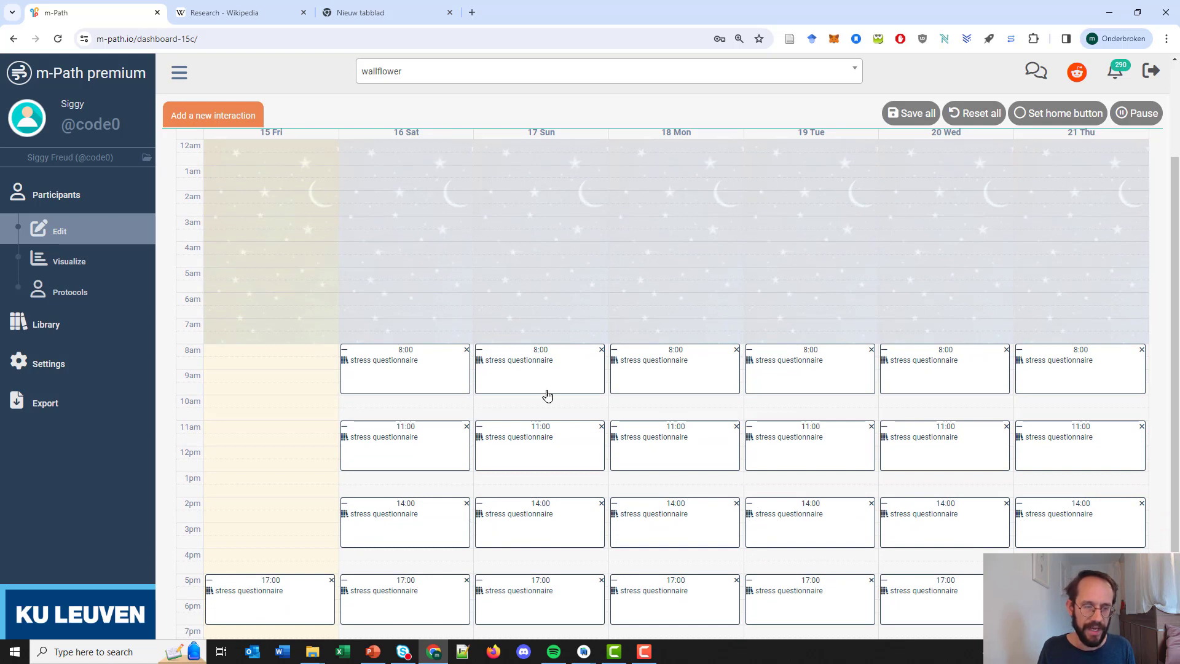